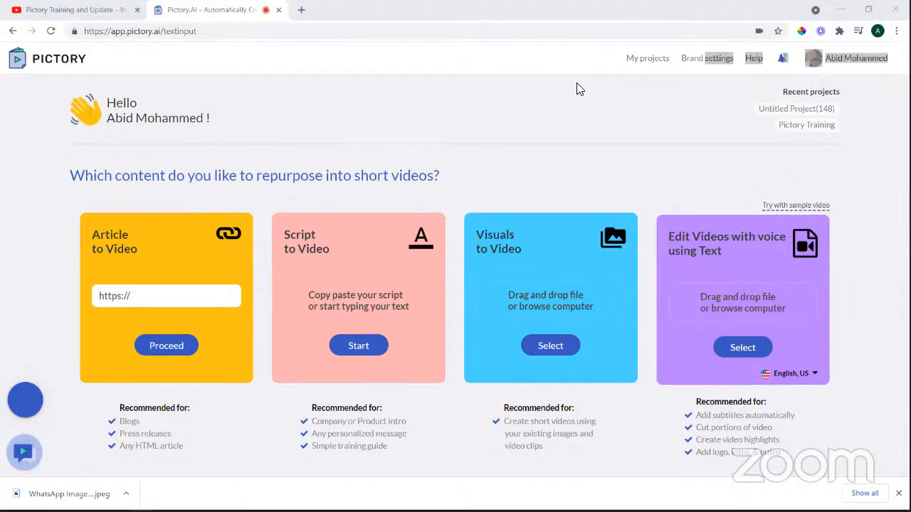
Step: Open the brand settings, browse for a logo image without choosing one, and preview the logo in both corner locations
{"action": "left_click", "coordinate": [700, 60]}
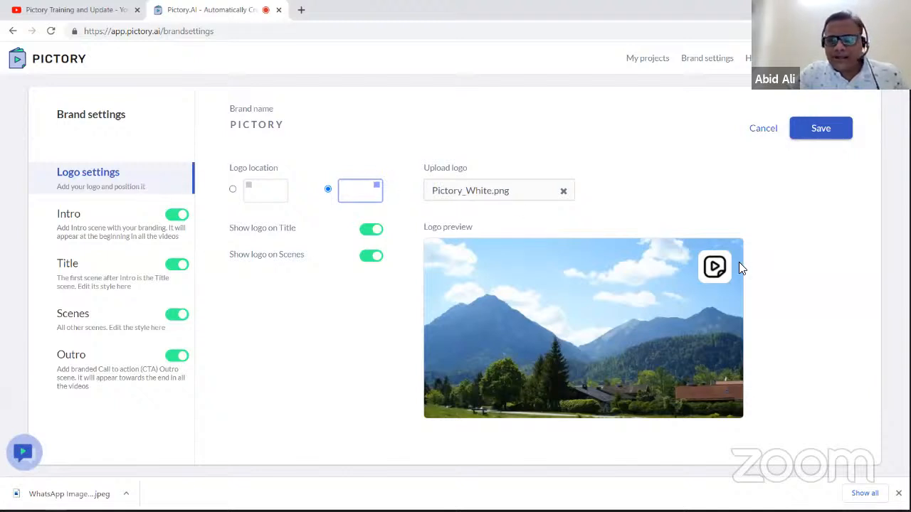
{"action": "left_click", "coordinate": [533, 194]}
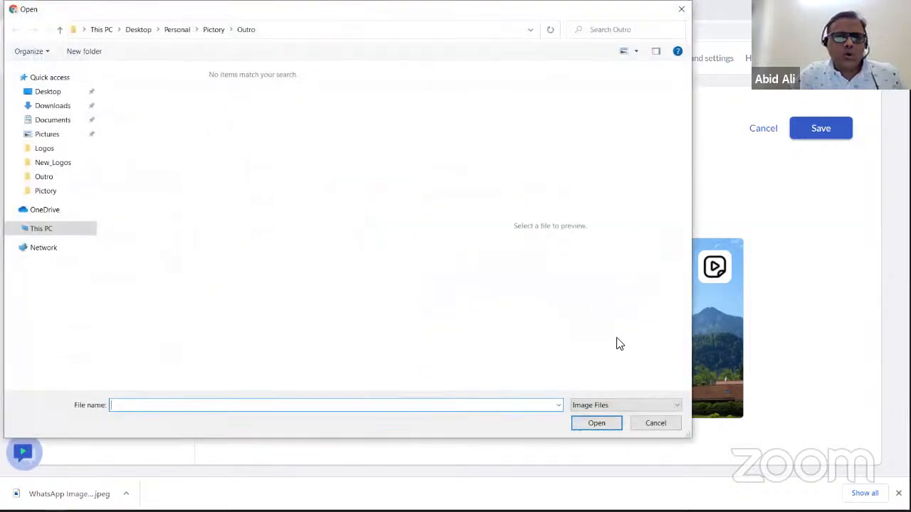
{"action": "left_click", "coordinate": [653, 423]}
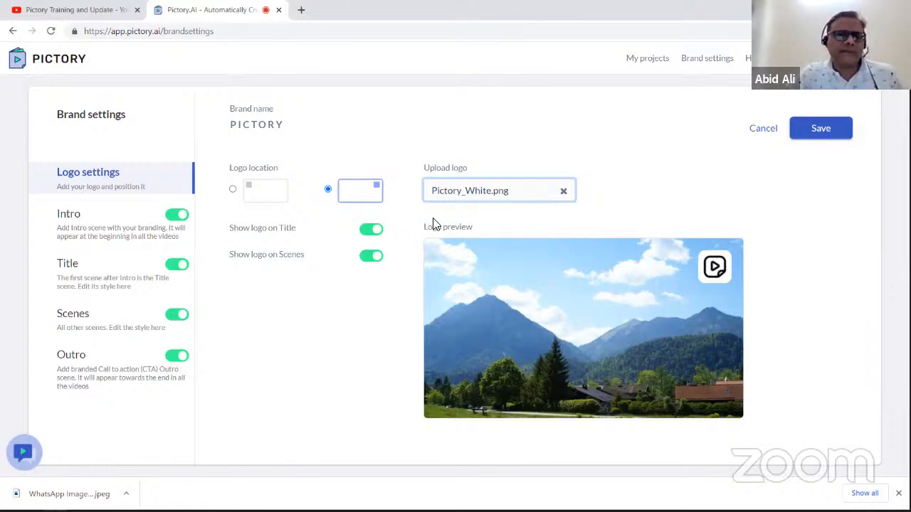
{"action": "left_click", "coordinate": [233, 189]}
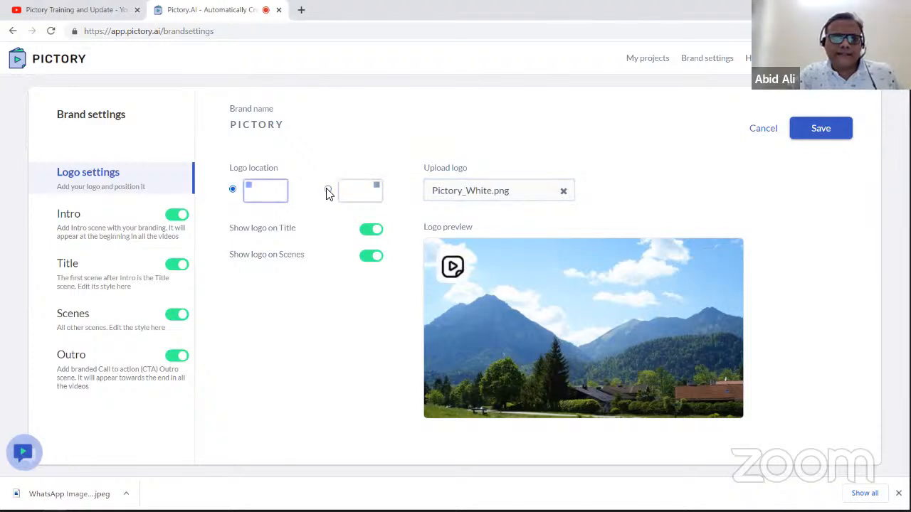
{"action": "left_click", "coordinate": [328, 191]}
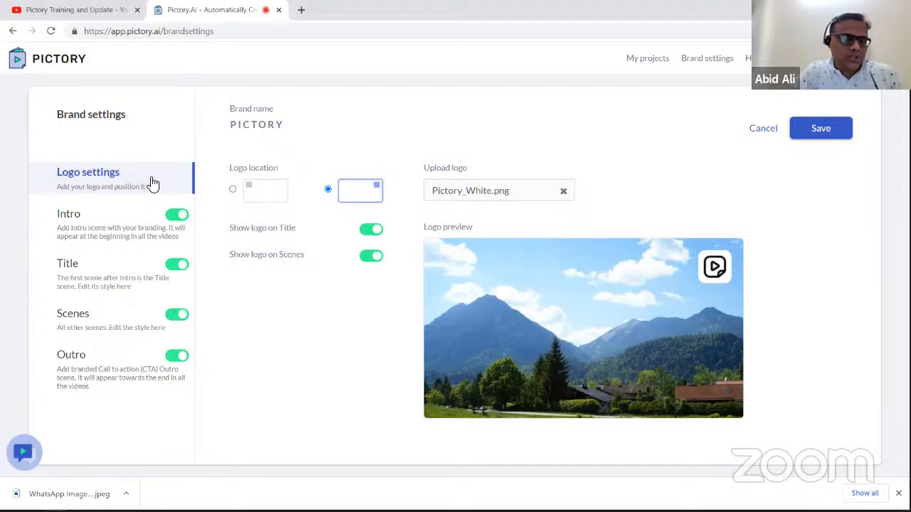
Step: Open the Title style settings and review the available font types and font sizes
{"action": "left_click", "coordinate": [125, 286]}
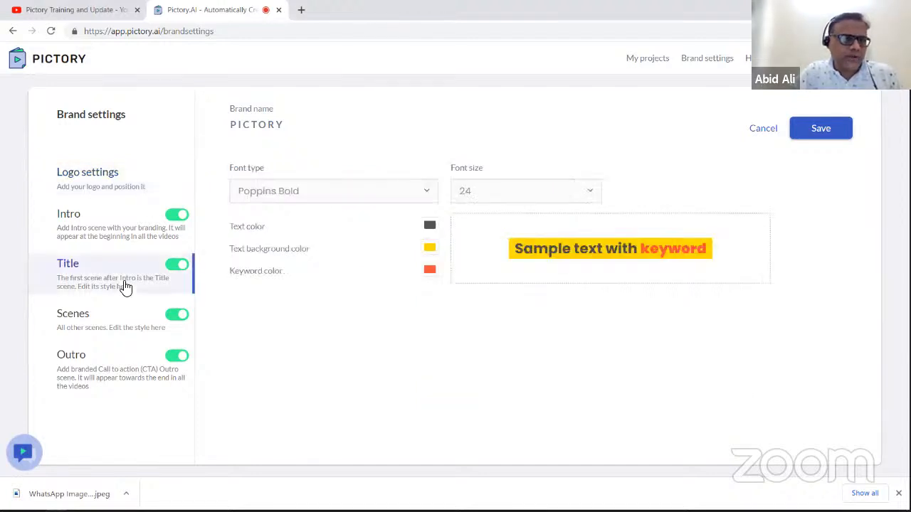
{"action": "left_click", "coordinate": [429, 197]}
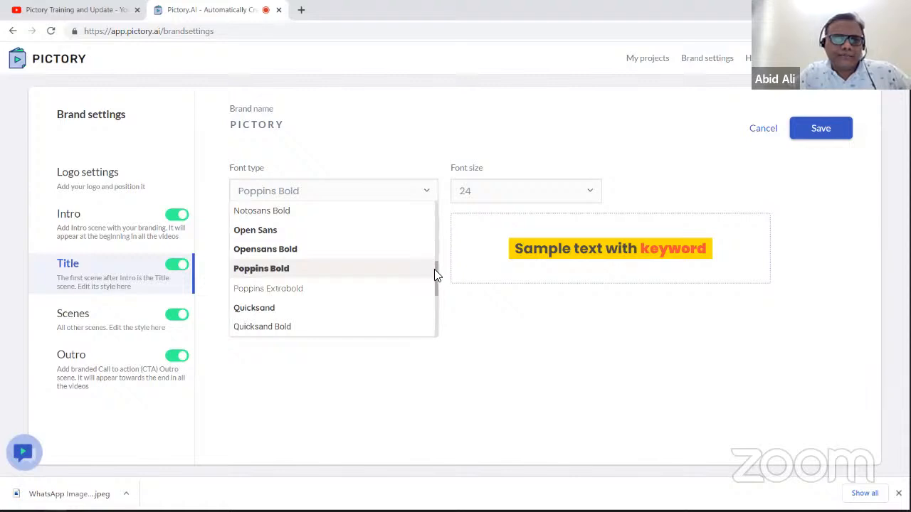
{"action": "left_click_drag", "start_coordinate": [434, 269], "coordinate": [435, 249]}
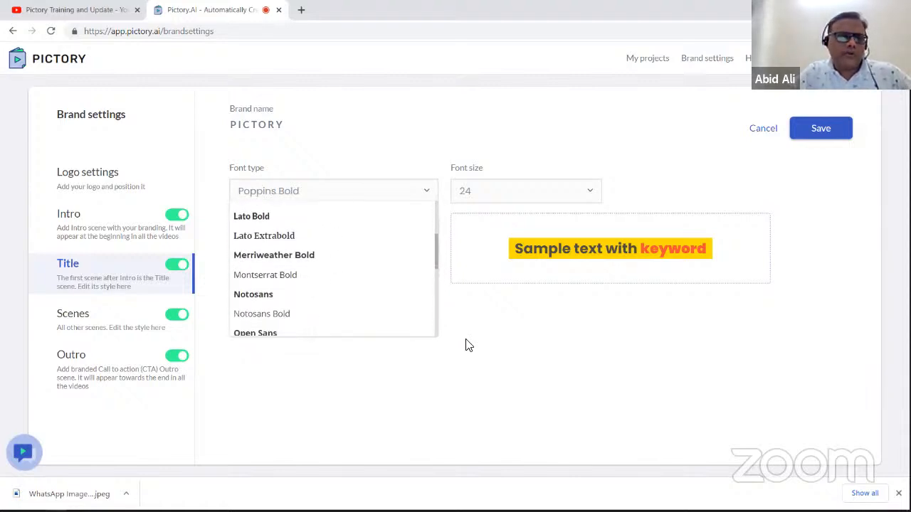
{"action": "left_click", "coordinate": [467, 345]}
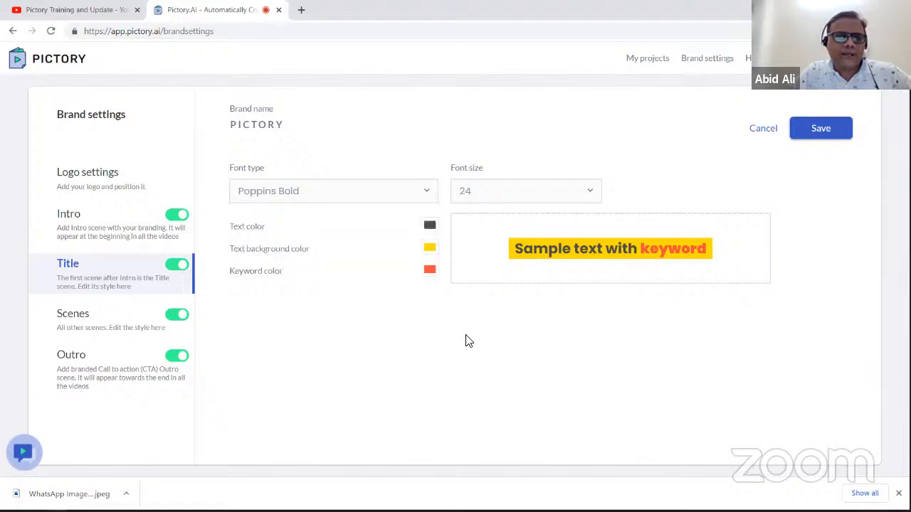
{"action": "left_click", "coordinate": [524, 191]}
{"action": "left_click", "coordinate": [490, 271]}
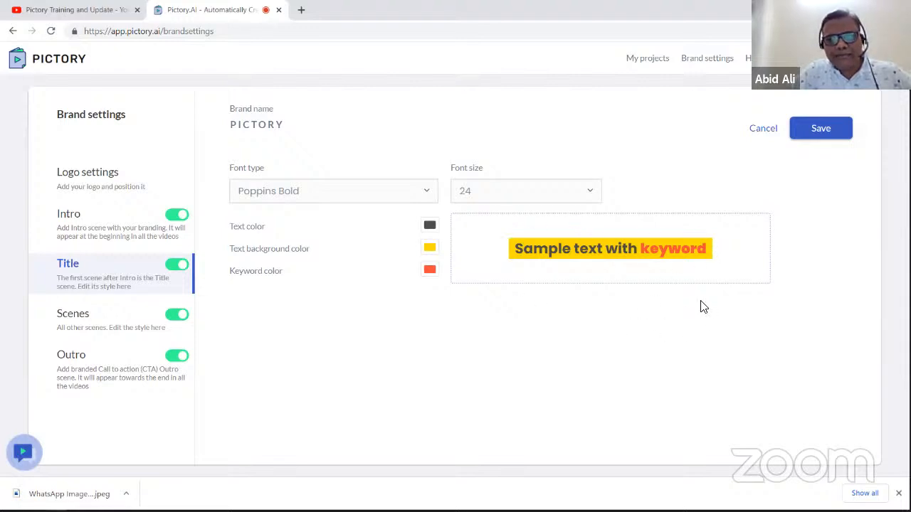
Step: Review the colour choices for the title's text, text background and keyword
{"action": "left_click_drag", "start_coordinate": [516, 248], "coordinate": [578, 286]}
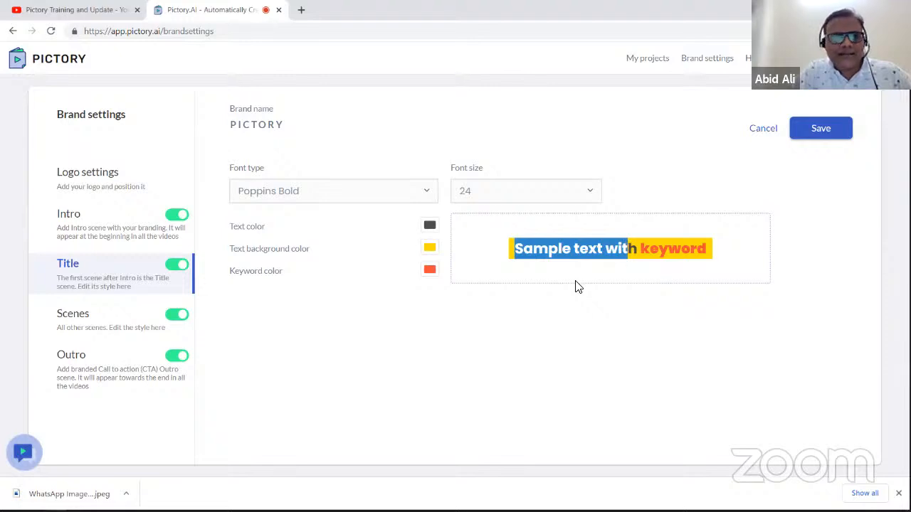
{"action": "left_click", "coordinate": [577, 286]}
{"action": "left_click", "coordinate": [429, 226]}
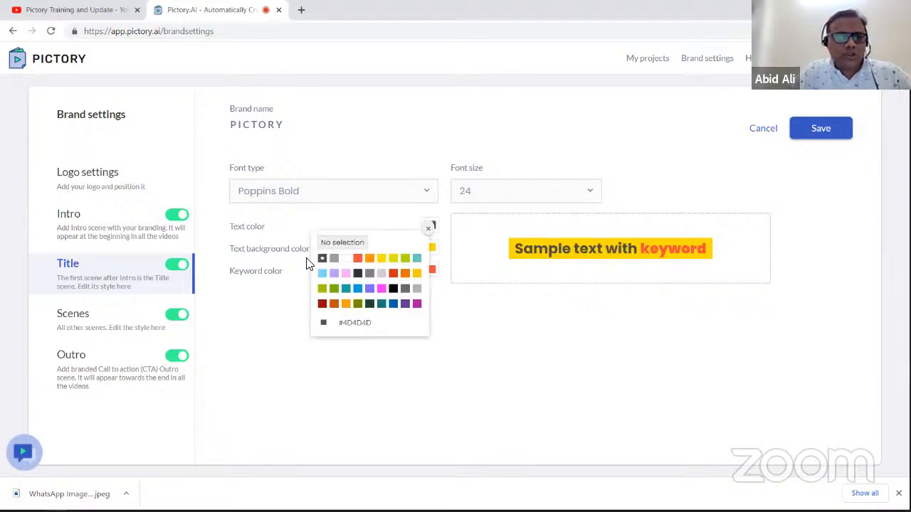
{"action": "left_click", "coordinate": [279, 289]}
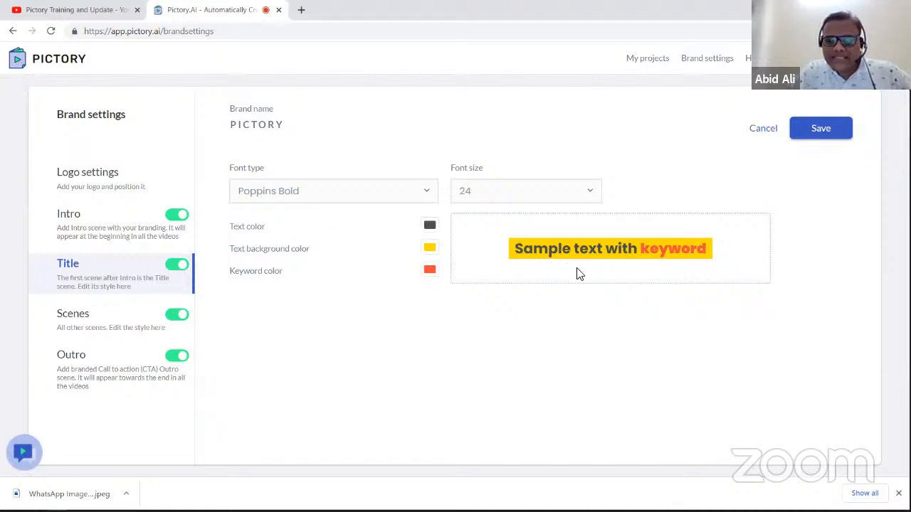
{"action": "left_click", "coordinate": [430, 248]}
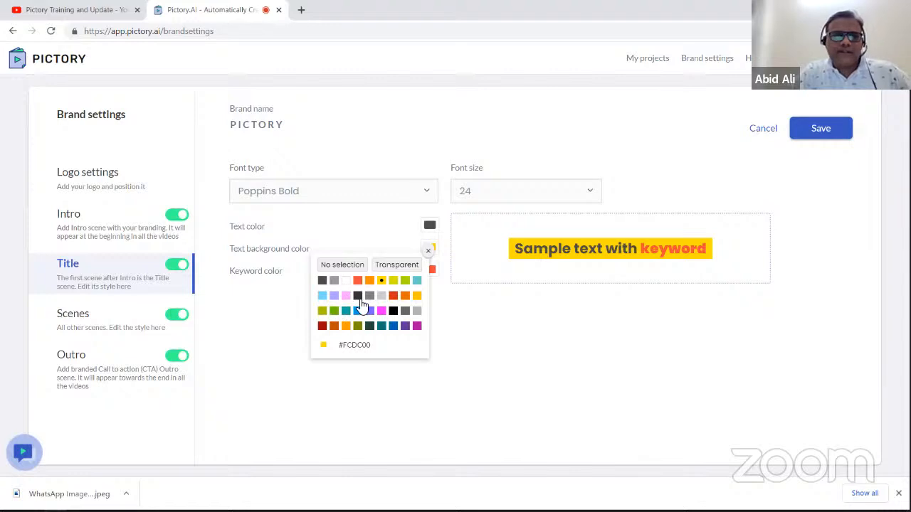
{"action": "left_click", "coordinate": [456, 313]}
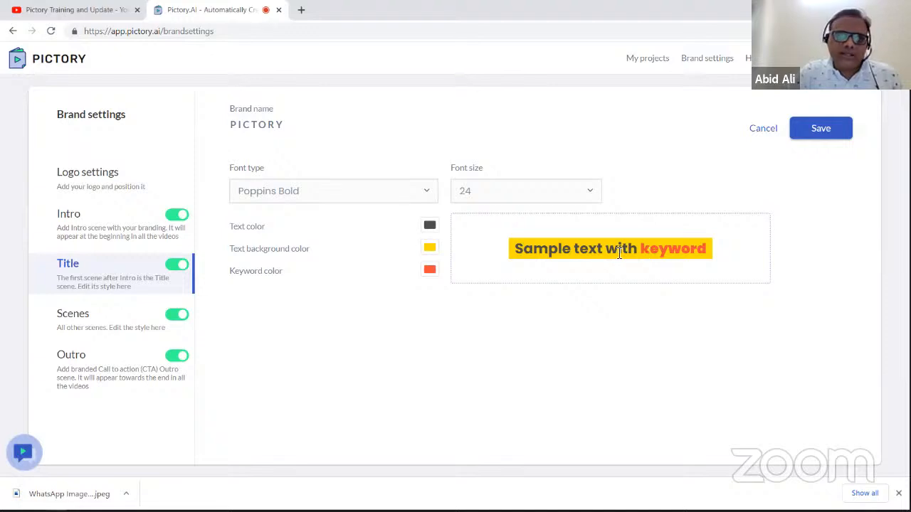
{"action": "left_click", "coordinate": [429, 273]}
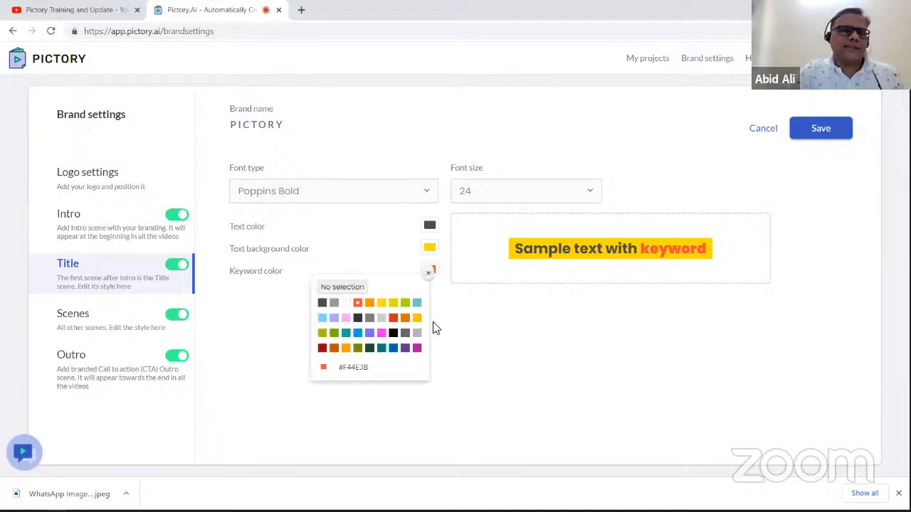
{"action": "left_click", "coordinate": [456, 329]}
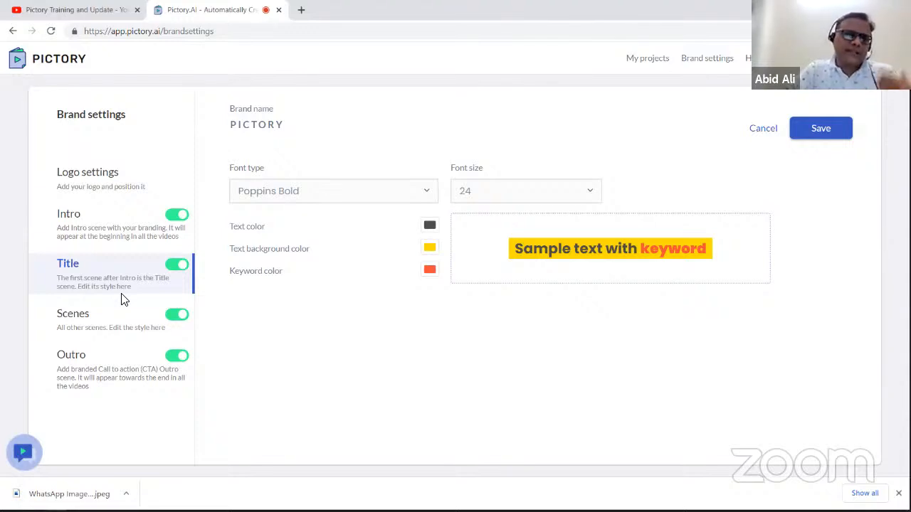
Step: Open the Scenes style settings and review the font types offered there
{"action": "left_click", "coordinate": [81, 322]}
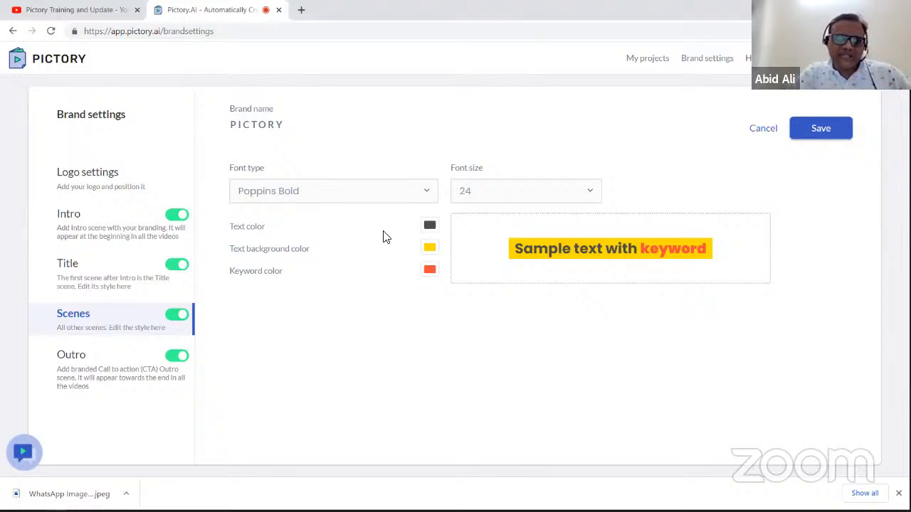
{"action": "left_click", "coordinate": [424, 196]}
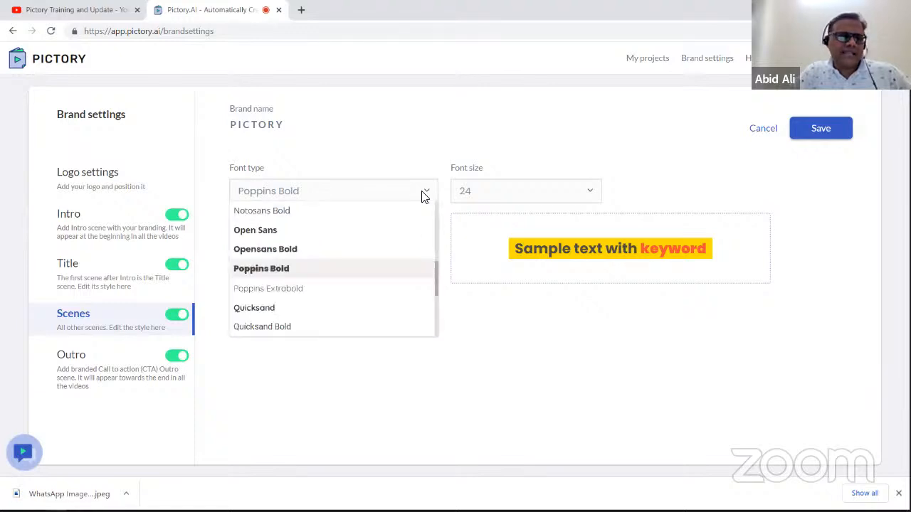
{"action": "left_click", "coordinate": [368, 390]}
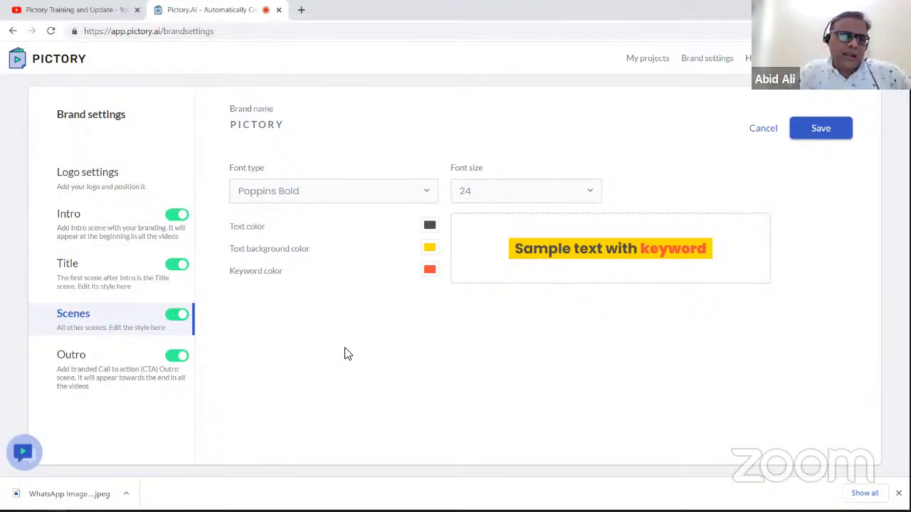
Step: In the Outro settings, look at the custom outro clip upload and return to the Logo & Text option
{"action": "left_click", "coordinate": [99, 381]}
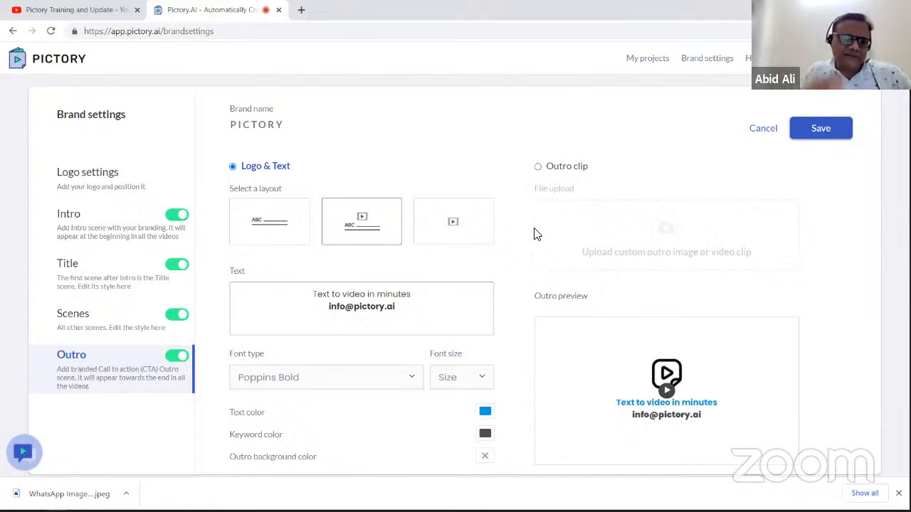
{"action": "left_click", "coordinate": [538, 167]}
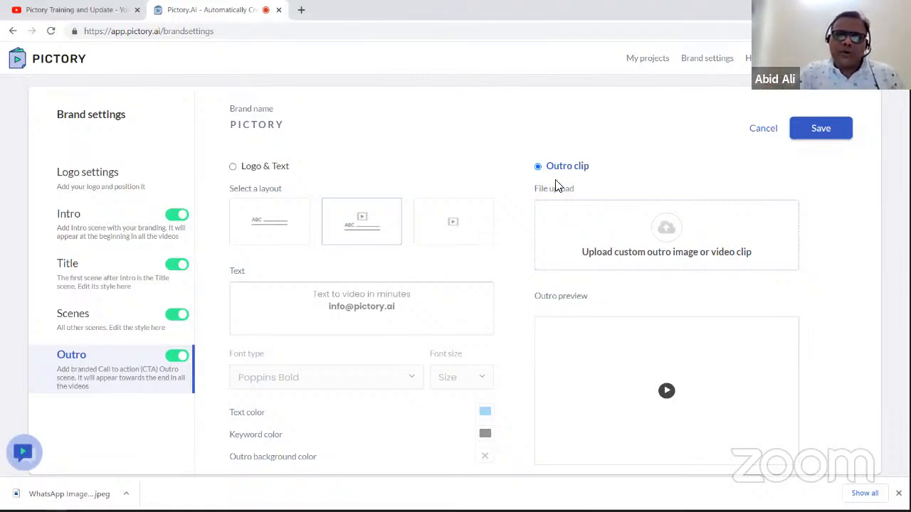
{"action": "left_click", "coordinate": [666, 232]}
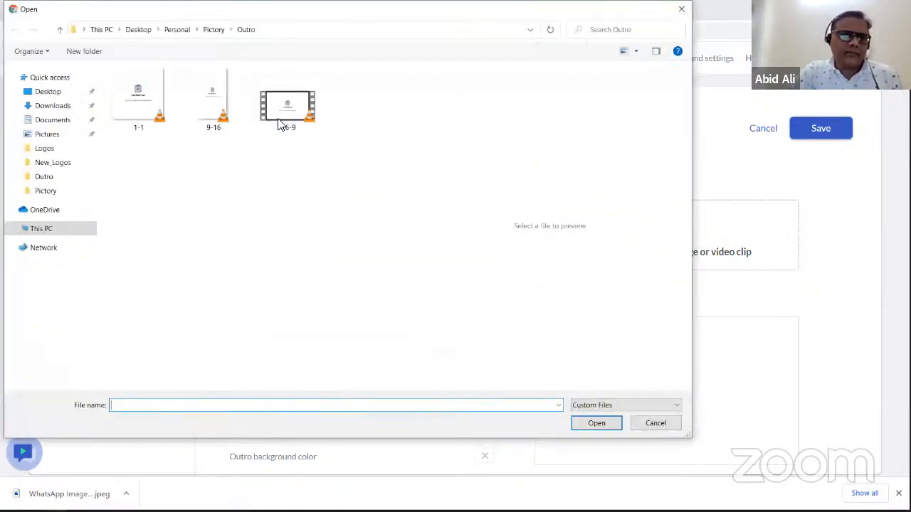
{"action": "left_click", "coordinate": [651, 426]}
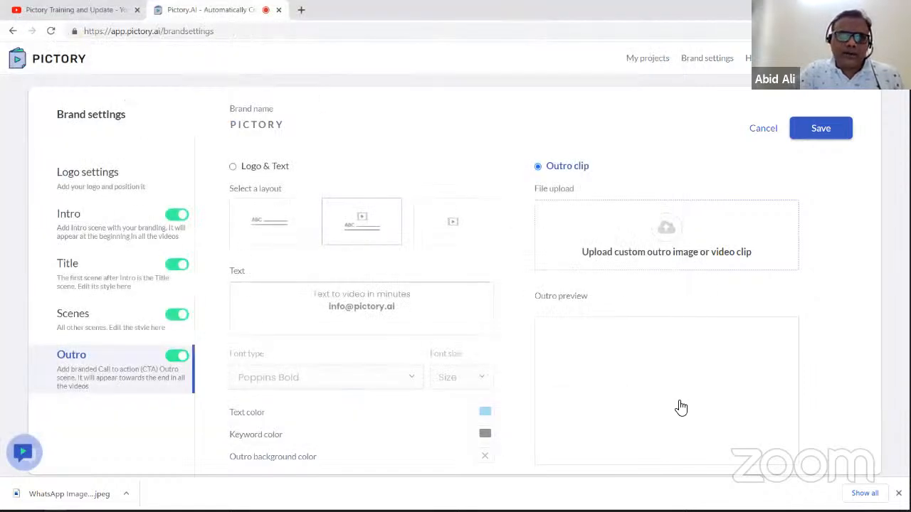
{"action": "left_click", "coordinate": [233, 168]}
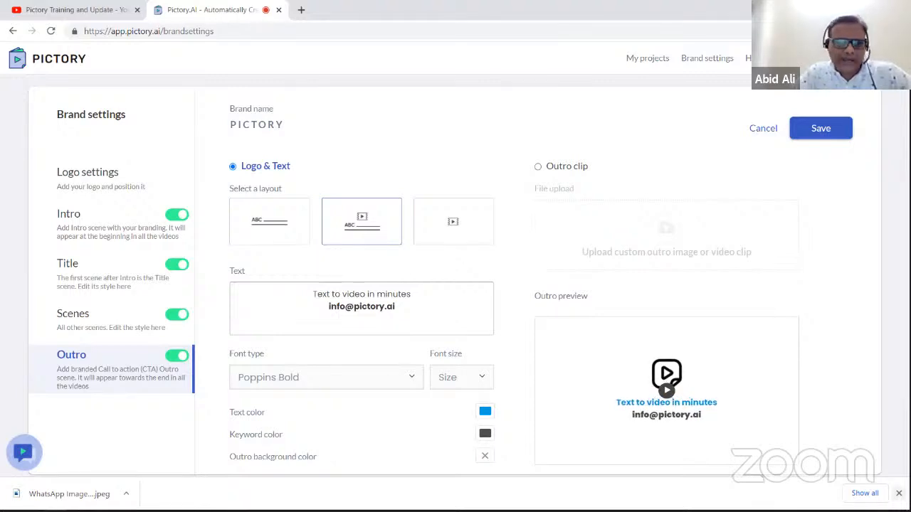
Step: Close the browser's downloads bar, and switch the outro off and back on
{"action": "left_click", "coordinate": [898, 493]}
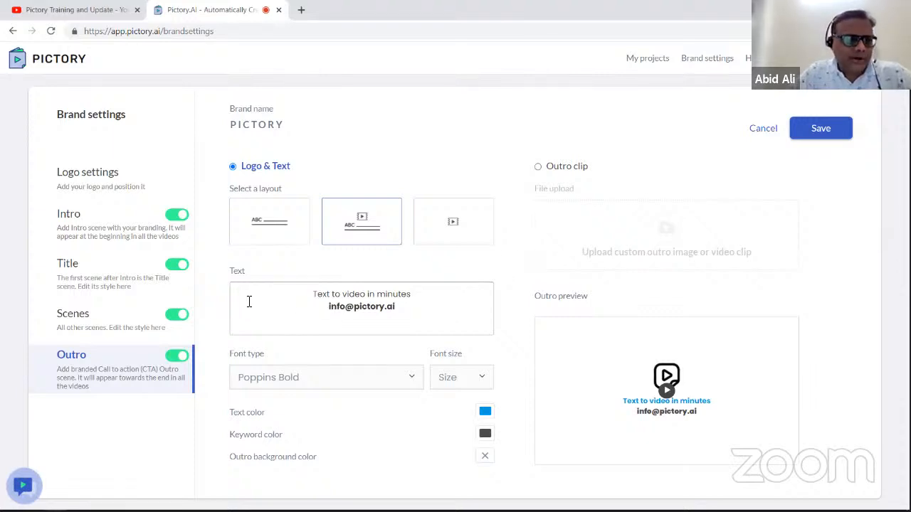
{"action": "left_click", "coordinate": [171, 360]}
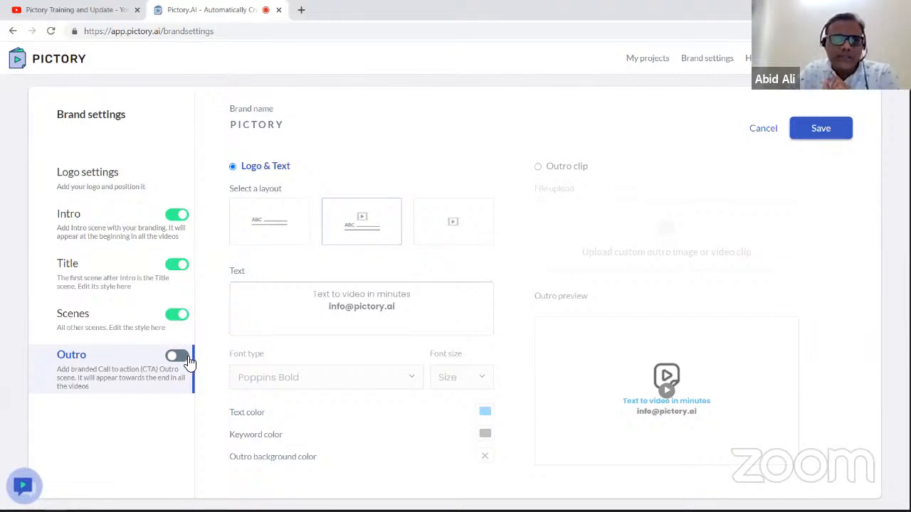
{"action": "left_click", "coordinate": [189, 362]}
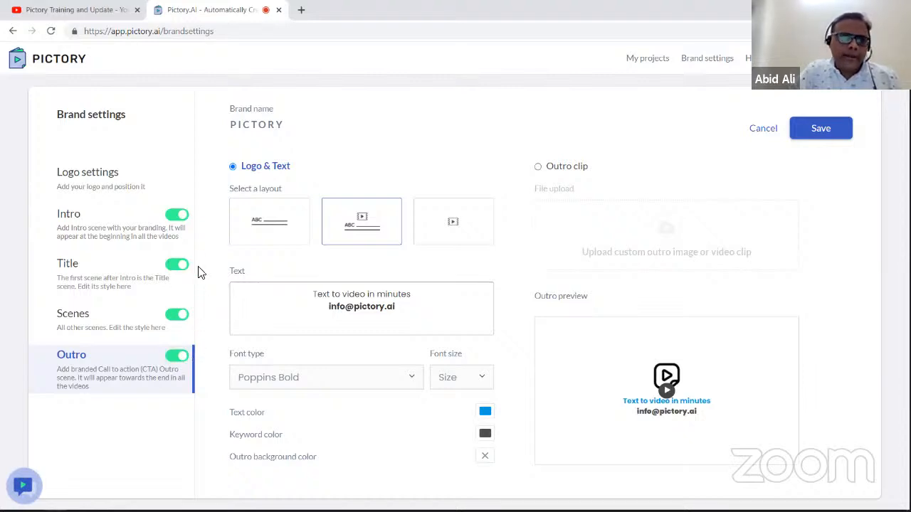
Step: Play the preview of the intro clip 169.mp4 and save the brand settings from the logo settings
{"action": "left_click", "coordinate": [101, 233]}
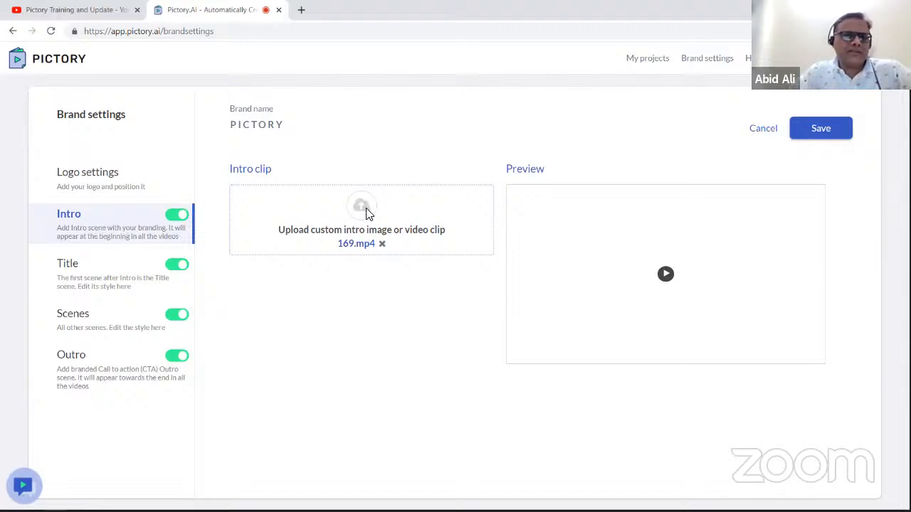
{"action": "left_click", "coordinate": [665, 273]}
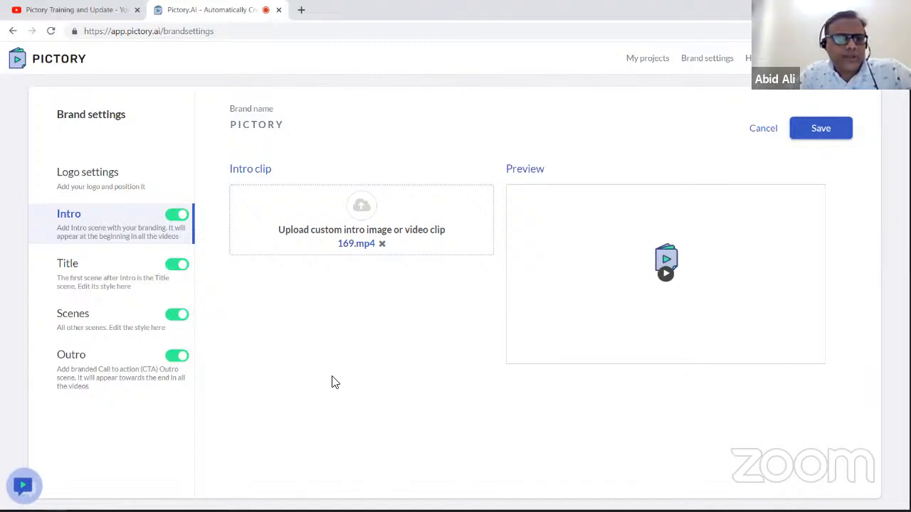
{"action": "left_click", "coordinate": [112, 179]}
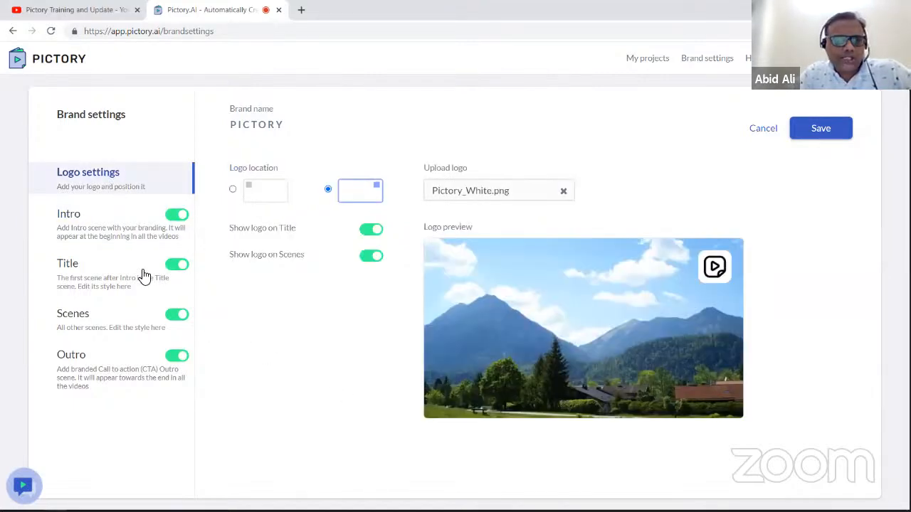
{"action": "left_click", "coordinate": [831, 138]}
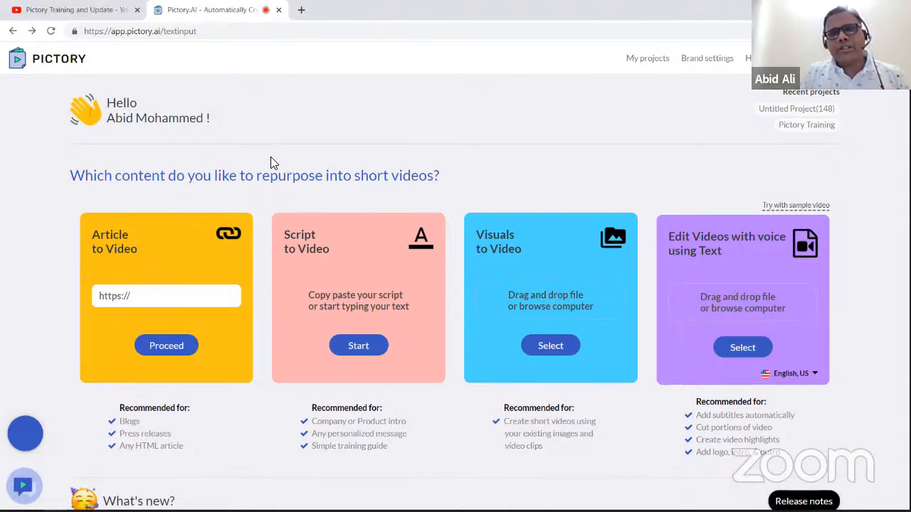
Step: Reopen the brand settings and review the outro's layout and text and the intro clip
{"action": "left_click", "coordinate": [708, 59]}
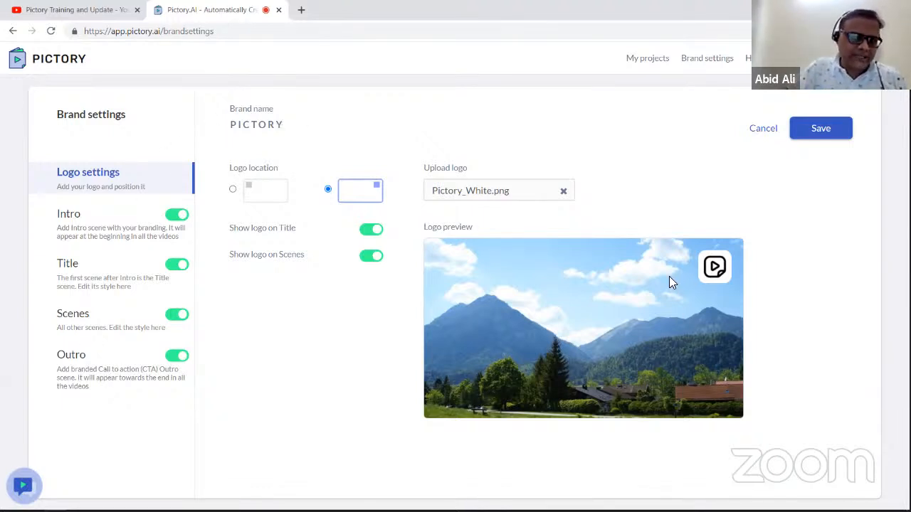
{"action": "left_click", "coordinate": [132, 380]}
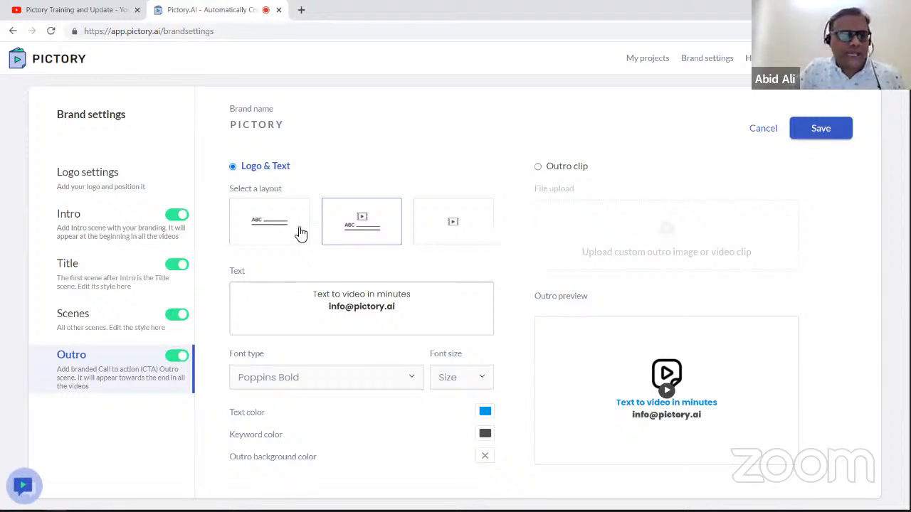
{"action": "left_click", "coordinate": [347, 308]}
{"action": "left_click_drag", "start_coordinate": [347, 307], "coordinate": [308, 305]}
{"action": "left_click", "coordinate": [112, 230]}
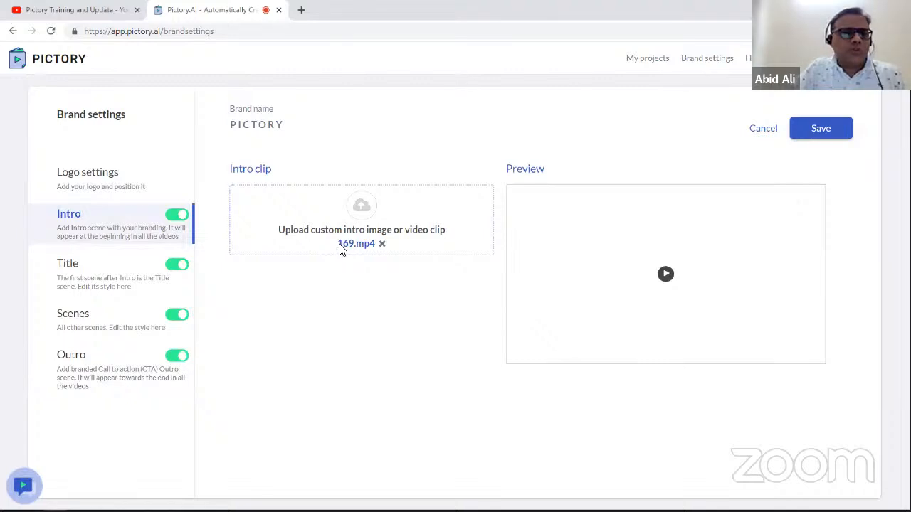
Step: Review the title text style, save the brand settings, and open the Pictory Training project
{"action": "left_click", "coordinate": [124, 275]}
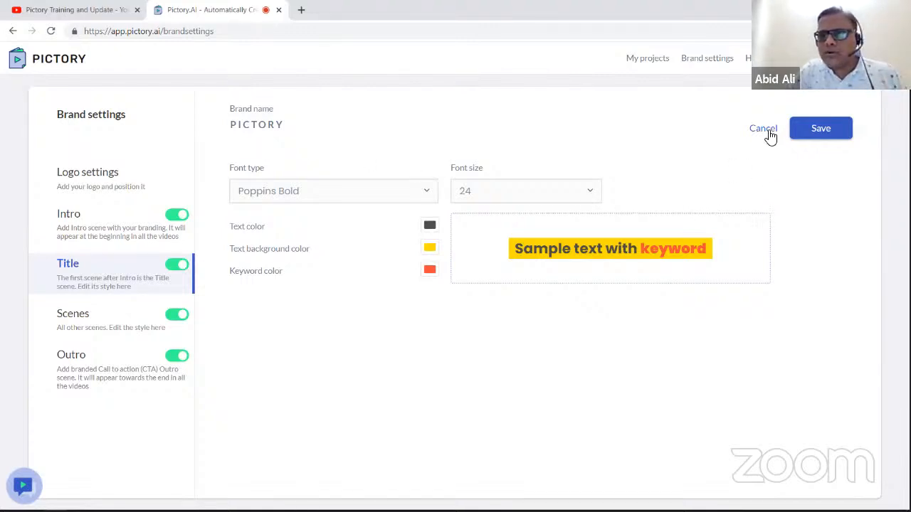
{"action": "left_click", "coordinate": [821, 135]}
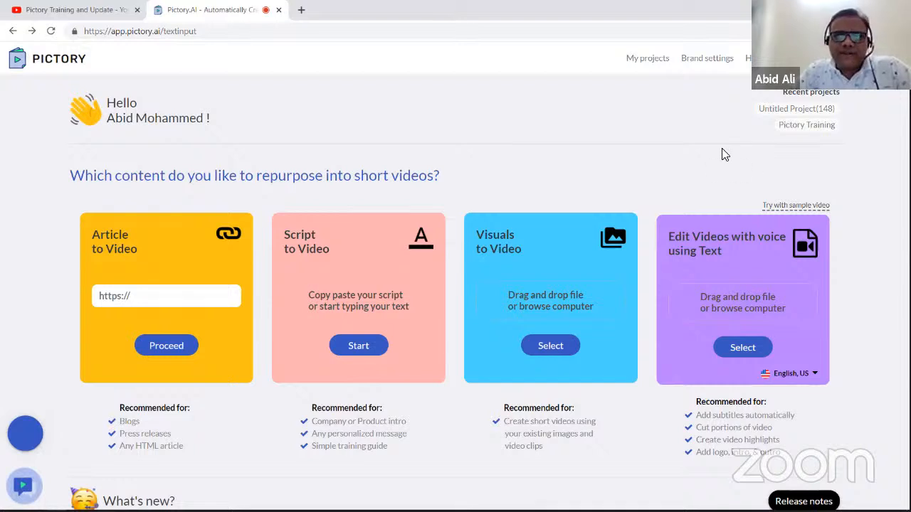
{"action": "left_click", "coordinate": [647, 61]}
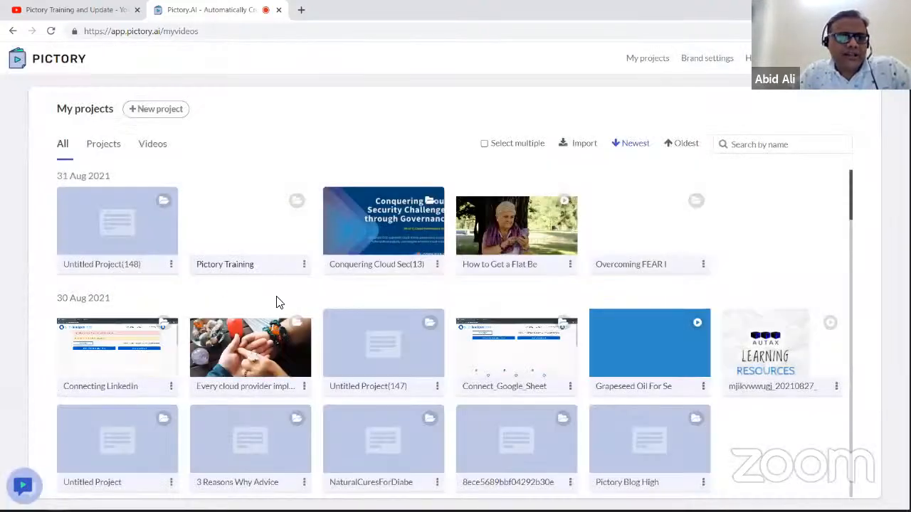
{"action": "left_click", "coordinate": [270, 235]}
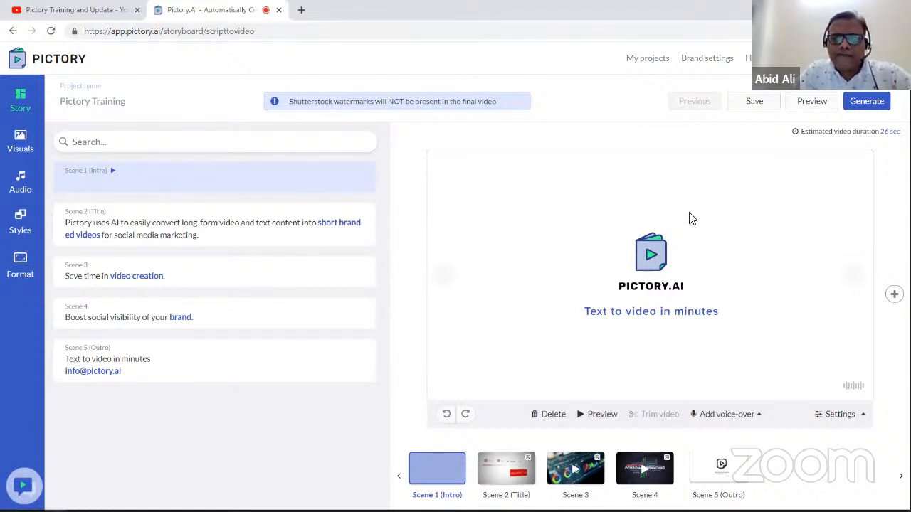
Step: Switch the brand intro off and back on, then save and apply the brand settings to the Pictory Training project
{"action": "left_click", "coordinate": [705, 64]}
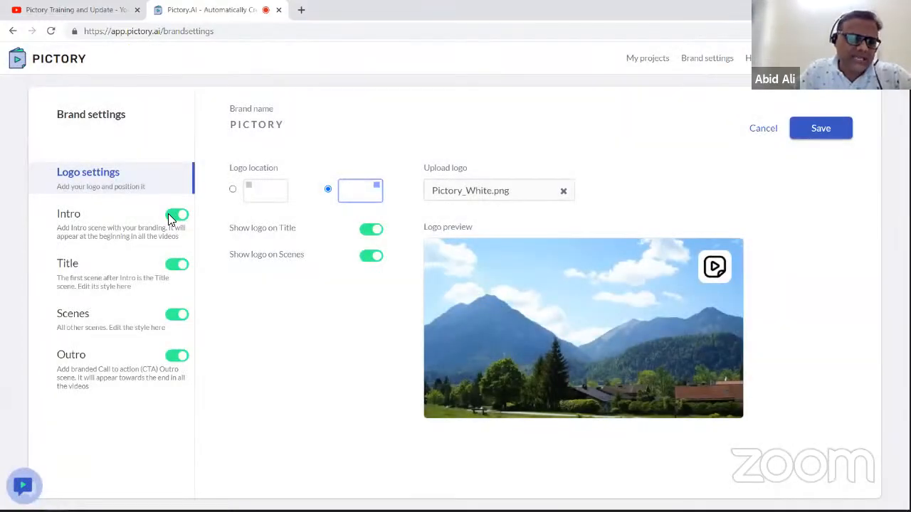
{"action": "left_click", "coordinate": [174, 215]}
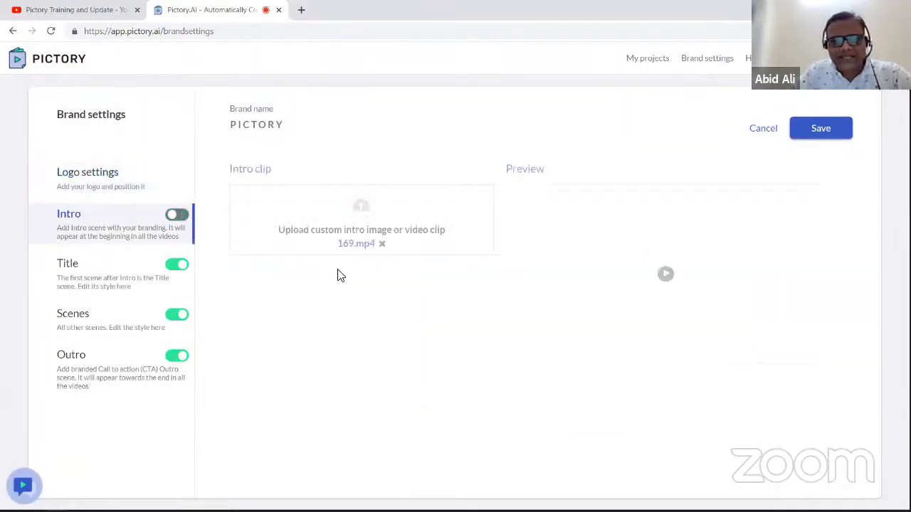
{"action": "left_click", "coordinate": [178, 215]}
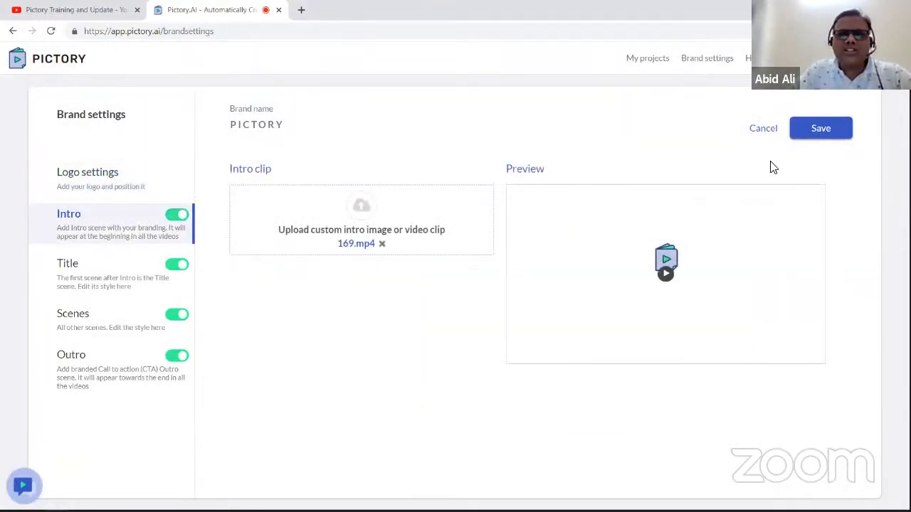
{"action": "left_click", "coordinate": [829, 138]}
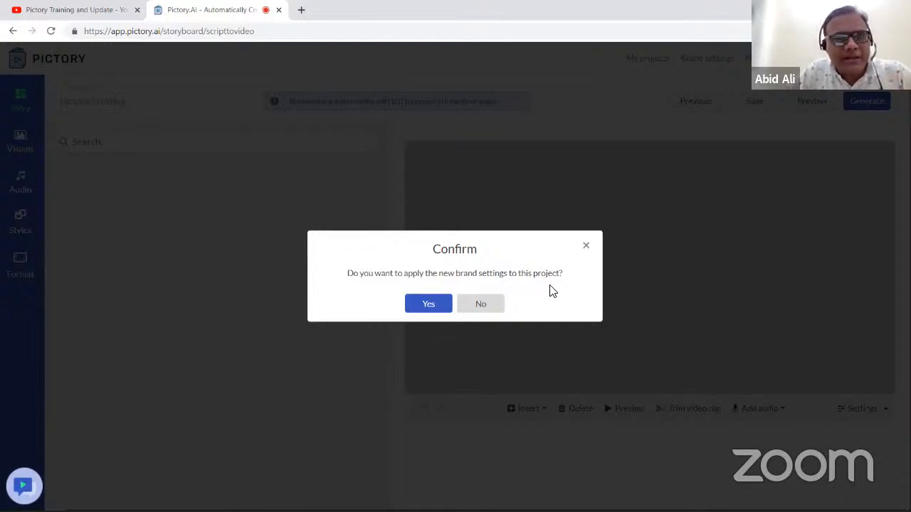
{"action": "left_click", "coordinate": [429, 305]}
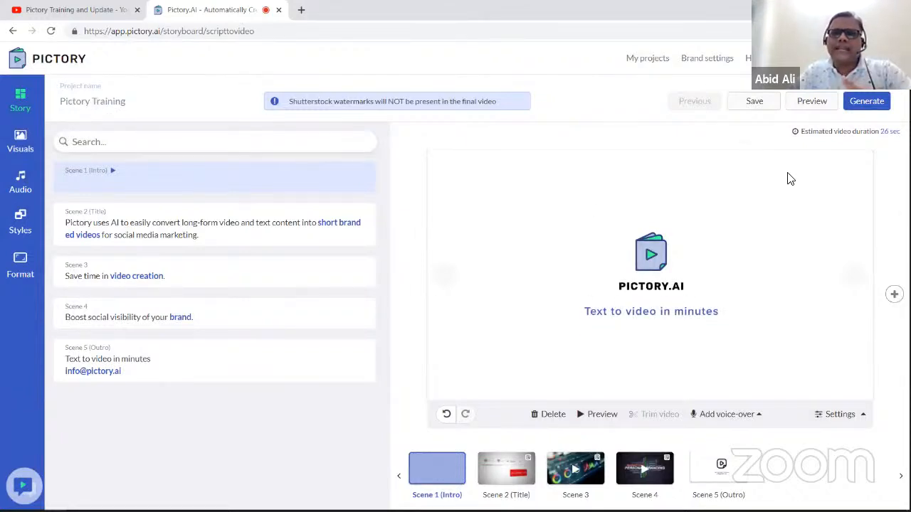
Step: Turn off Hide text in the Scene 3 settings and apply it to all scenes
{"action": "left_click", "coordinate": [506, 470]}
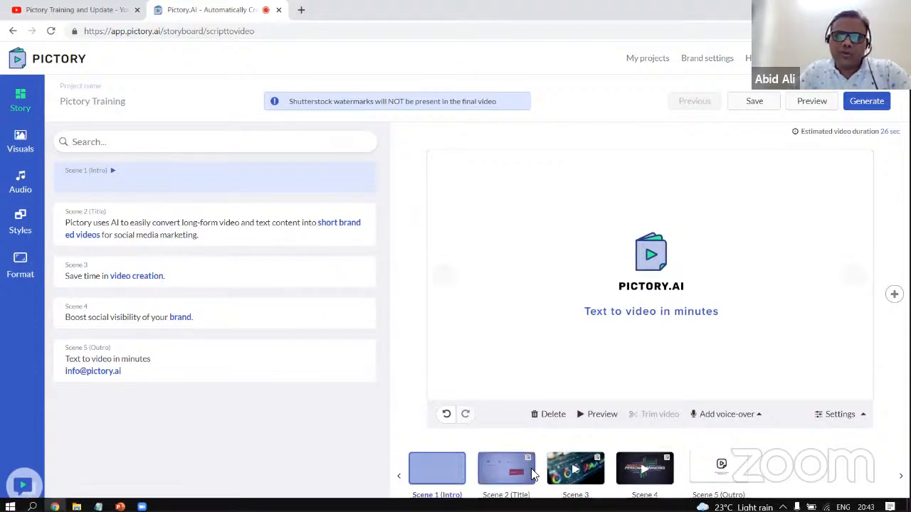
{"action": "left_click", "coordinate": [570, 481]}
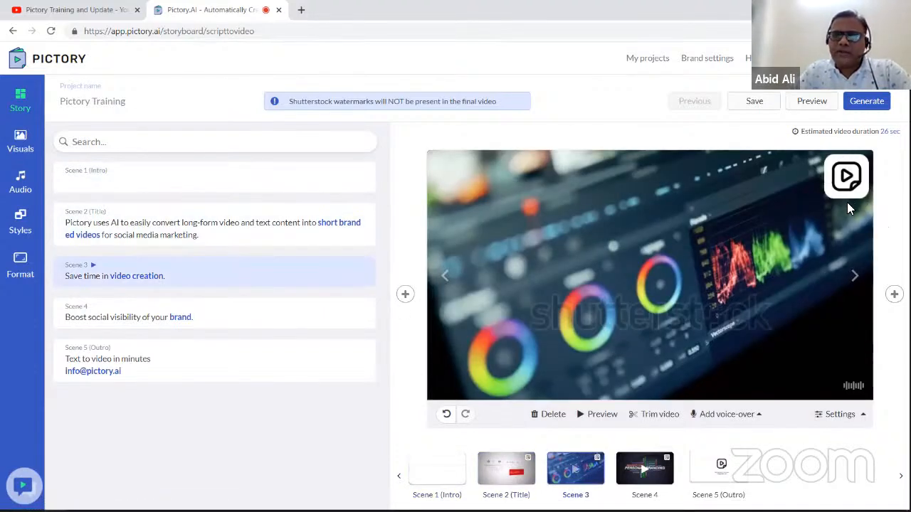
{"action": "left_click", "coordinate": [834, 417]}
{"action": "left_click", "coordinate": [846, 339]}
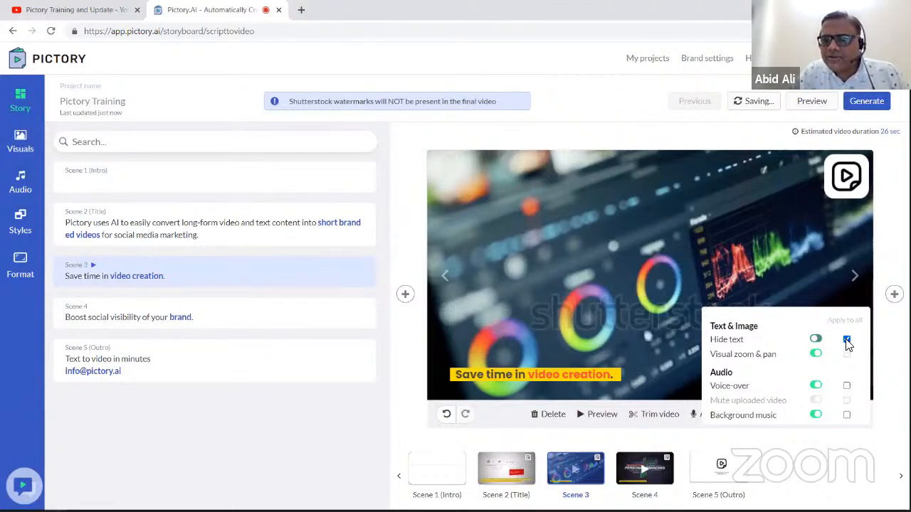
{"action": "left_click", "coordinate": [668, 313]}
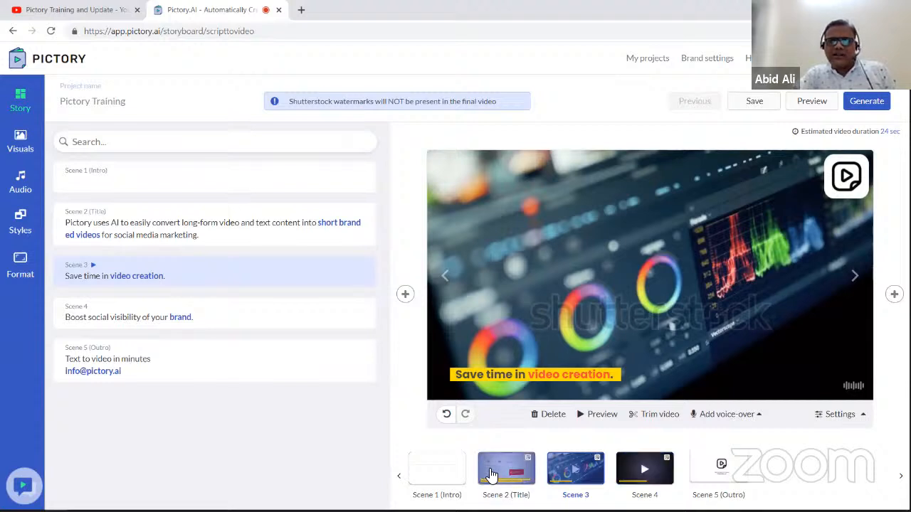
Step: View the intro scene and reopen the Pictory Training project from the saved projects
{"action": "left_click", "coordinate": [435, 473]}
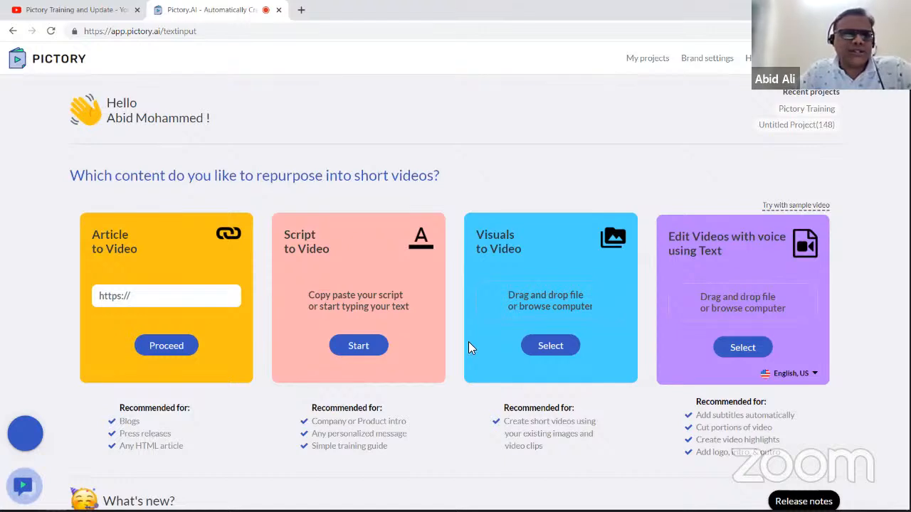
{"action": "left_click", "coordinate": [650, 62]}
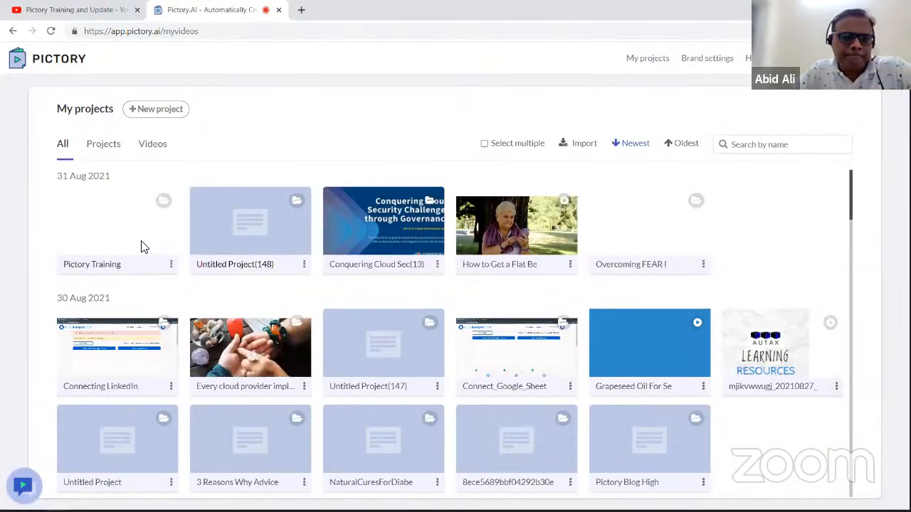
{"action": "left_click", "coordinate": [141, 246]}
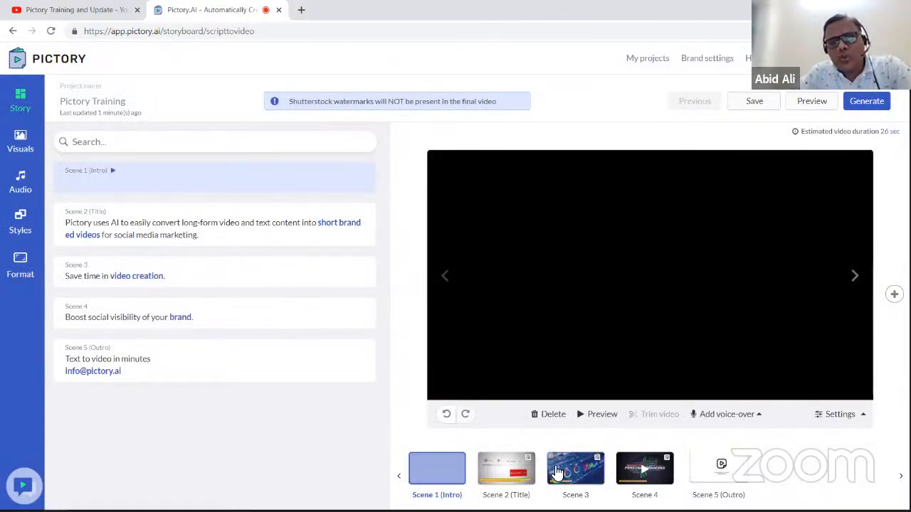
Step: Turn on Hide text in the Scene 3 settings and apply it to all scenes
{"action": "left_click", "coordinate": [558, 473]}
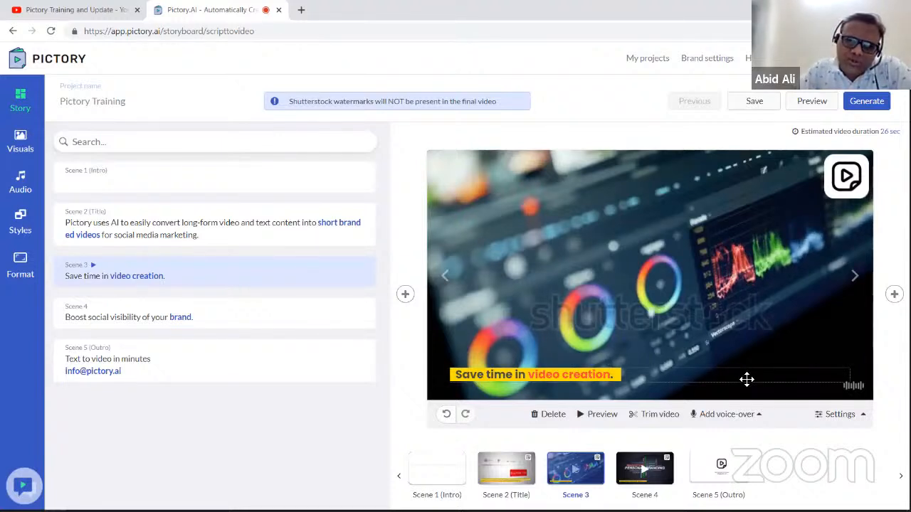
{"action": "left_click", "coordinate": [841, 415]}
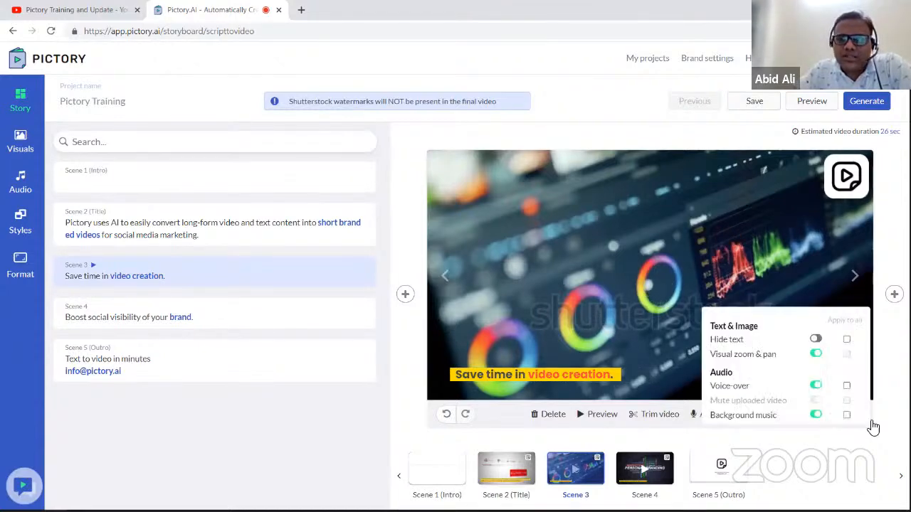
{"action": "left_click", "coordinate": [815, 339]}
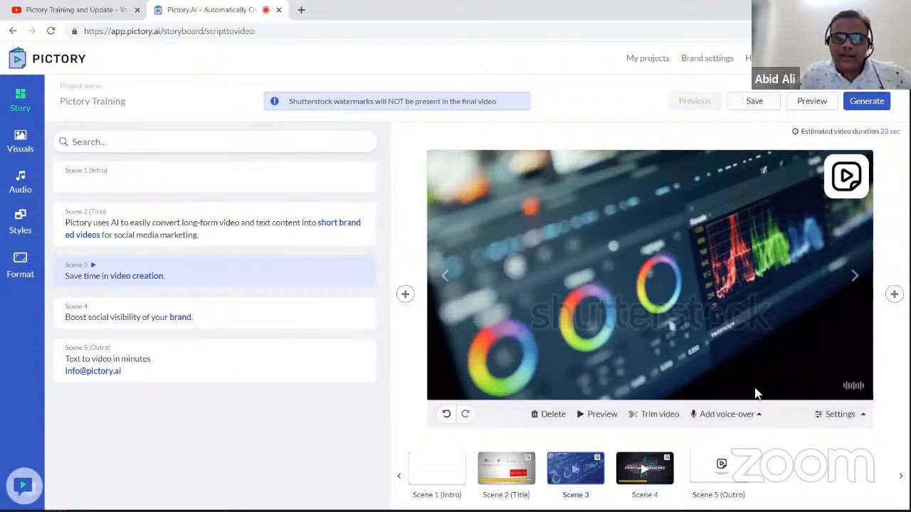
{"action": "mouse_move", "coordinate": [837, 414]}
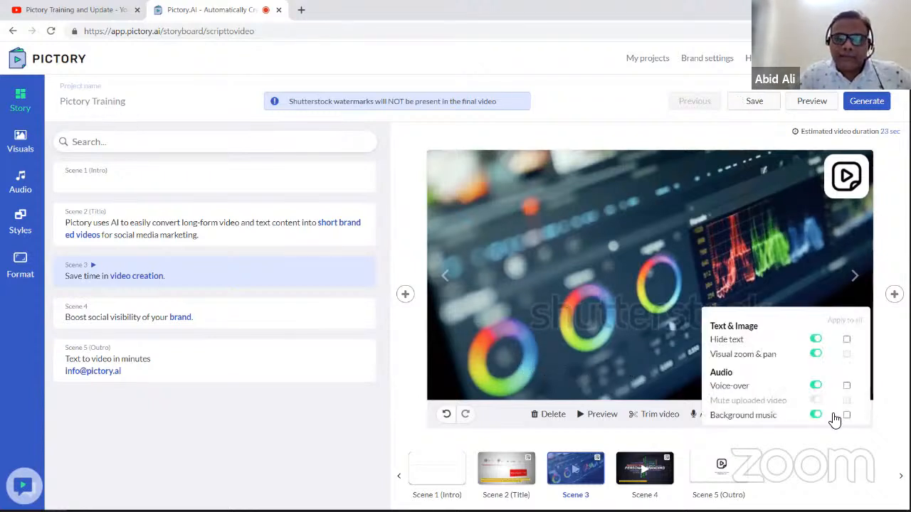
{"action": "left_click", "coordinate": [846, 341]}
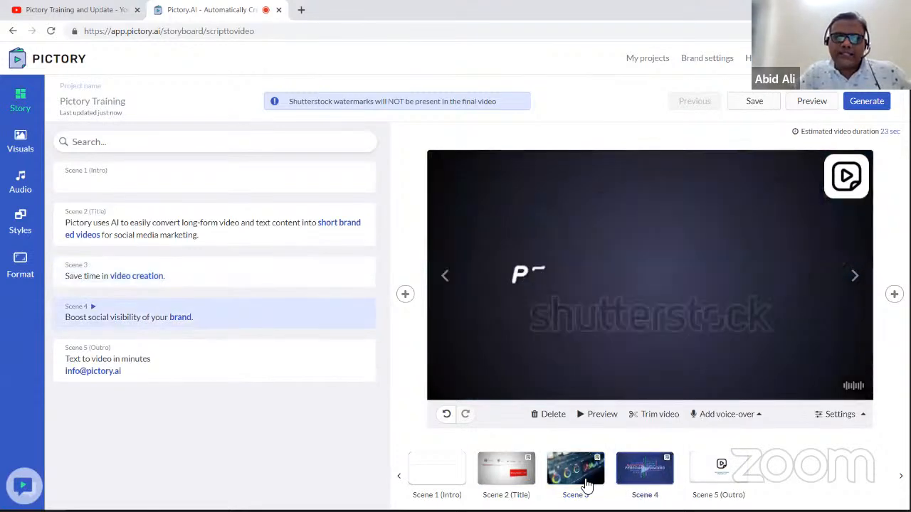
Step: For the title scene, examine the available AI voices and the options for adding a custom voice-over
{"action": "left_click", "coordinate": [521, 477]}
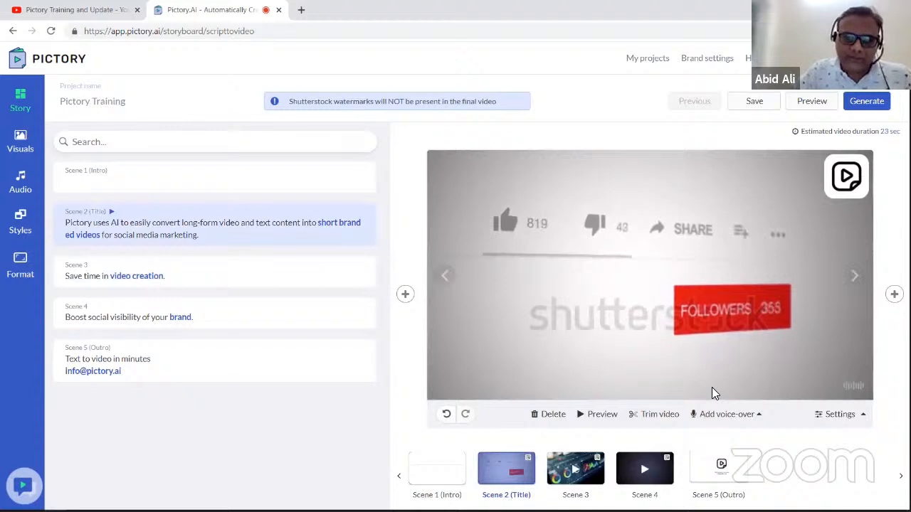
{"action": "left_click", "coordinate": [28, 188]}
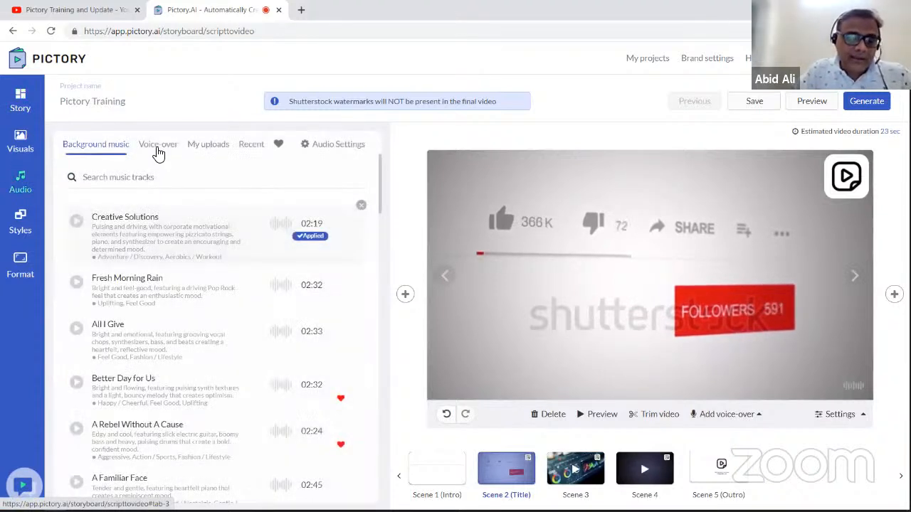
{"action": "left_click", "coordinate": [157, 144]}
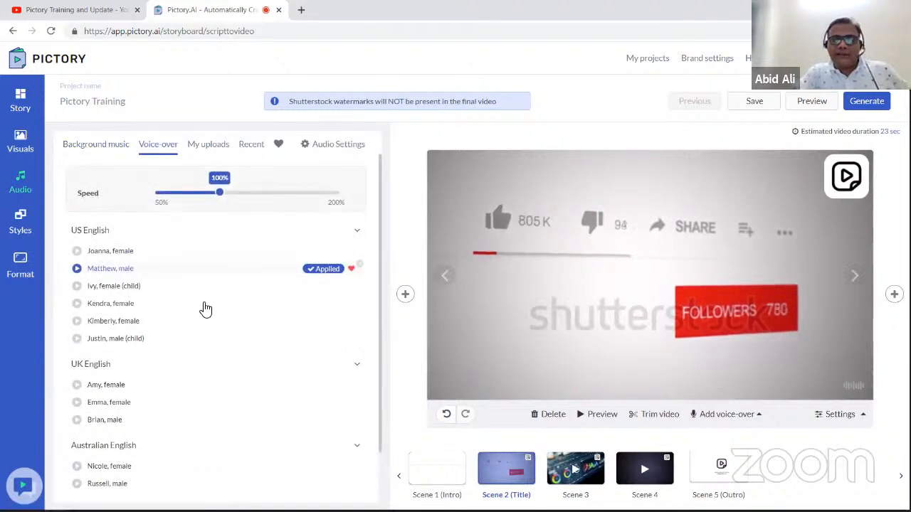
{"action": "left_click", "coordinate": [713, 415]}
{"action": "left_click", "coordinate": [596, 387]}
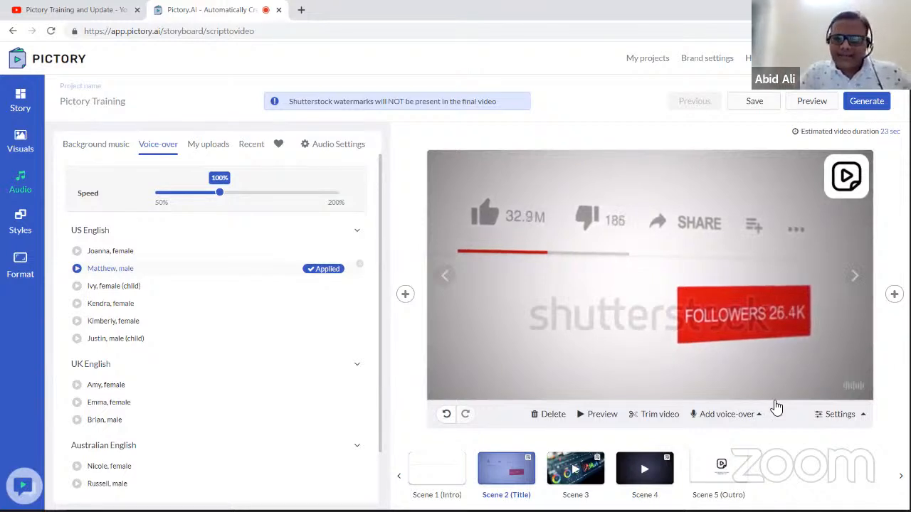
Step: Show the text again in the title scene and all other scenes by turning off Hide text
{"action": "left_click", "coordinate": [820, 413]}
{"action": "left_click", "coordinate": [815, 353]}
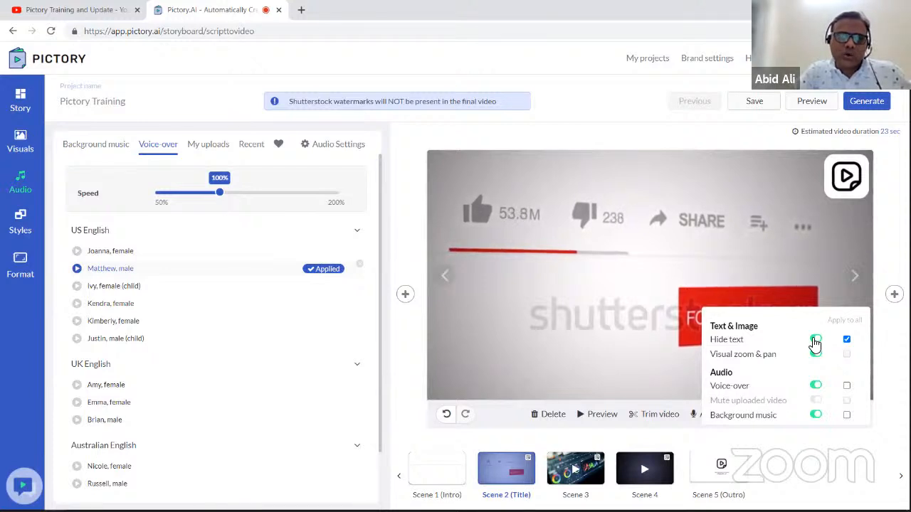
{"action": "left_click", "coordinate": [816, 340]}
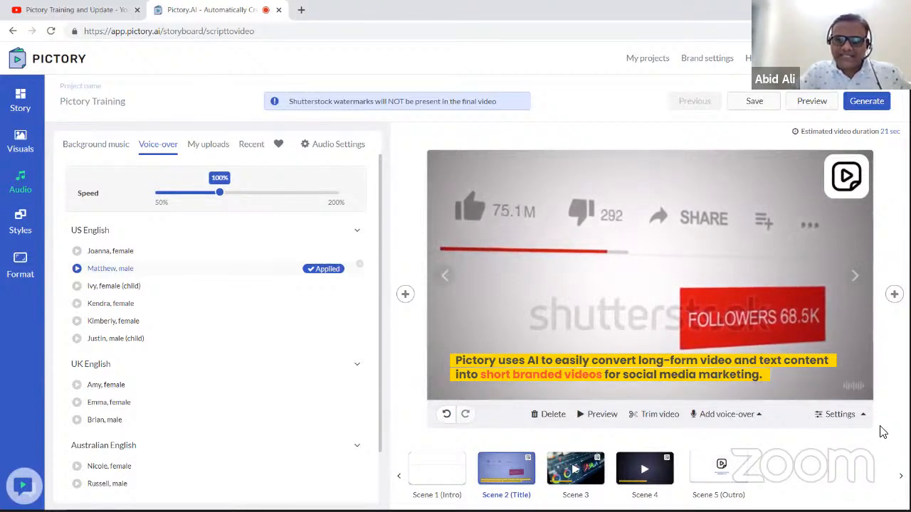
Step: Play the full video preview with the sound volume raised, pause it during Scene 4, and close it
{"action": "mouse_move", "coordinate": [850, 419]}
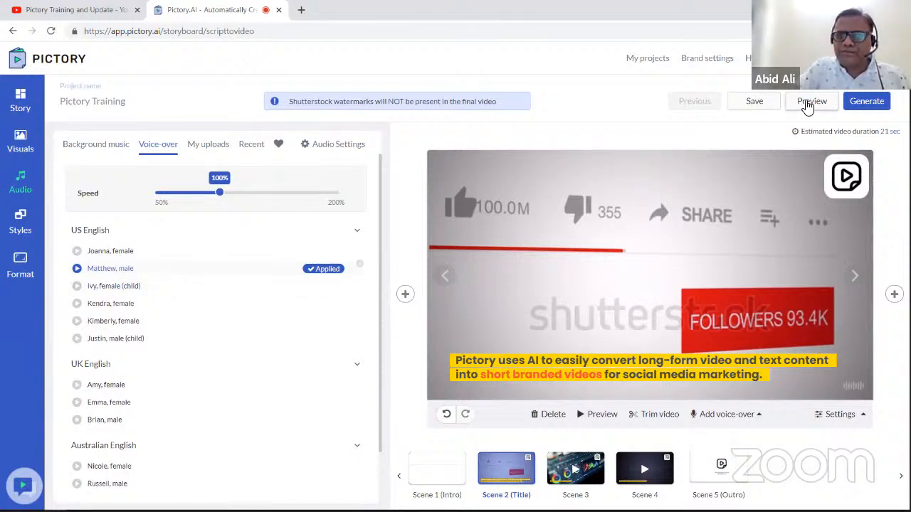
{"action": "left_click", "coordinate": [809, 103]}
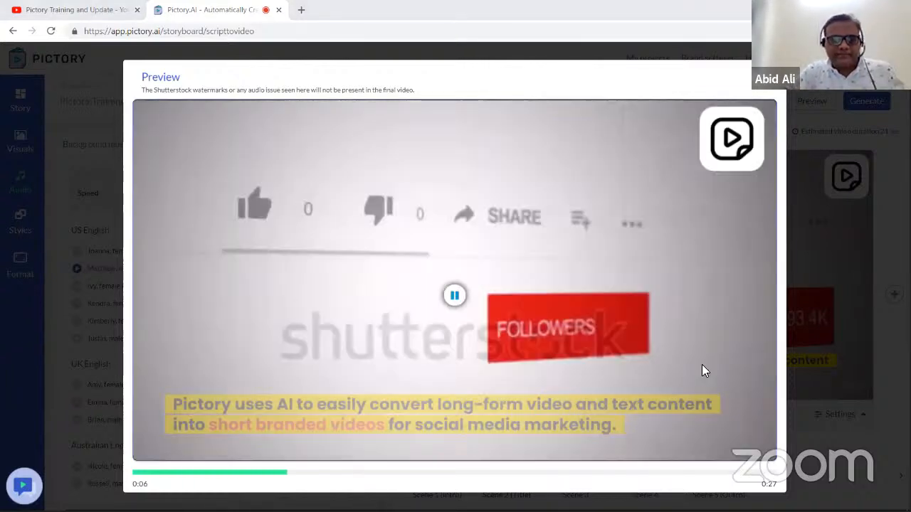
{"action": "key", "text": "XF86AudioRaiseVolume"}
{"action": "key", "text": "XF86AudioRaiseVolume"}
{"action": "key", "text": "XF86AudioRaiseVolume"}
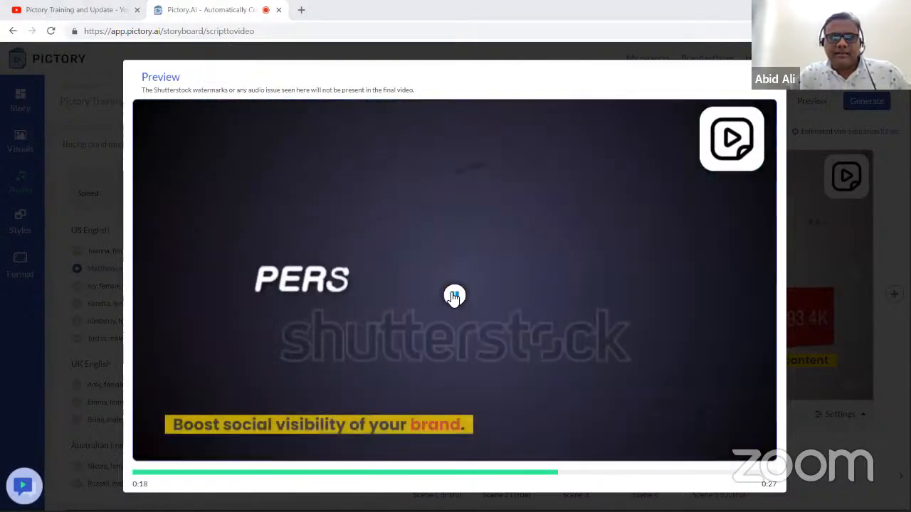
{"action": "left_click", "coordinate": [454, 296]}
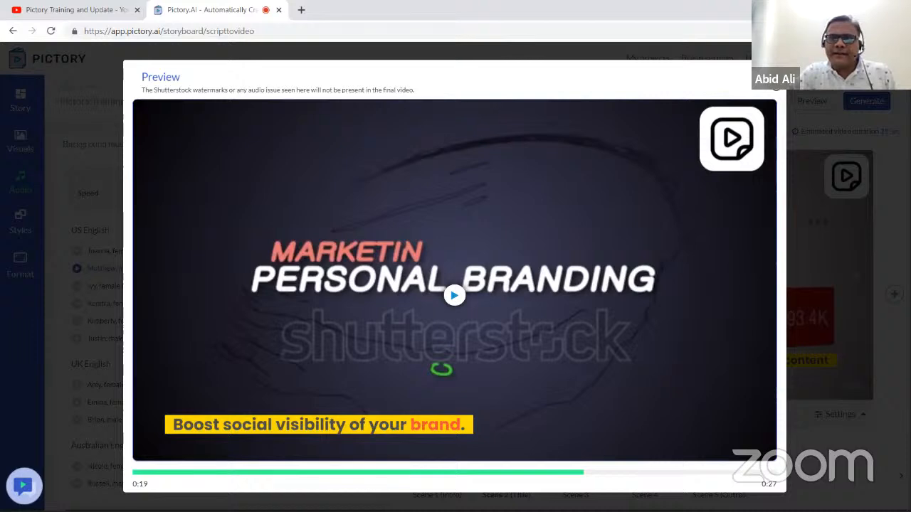
{"action": "key", "text": "Escape"}
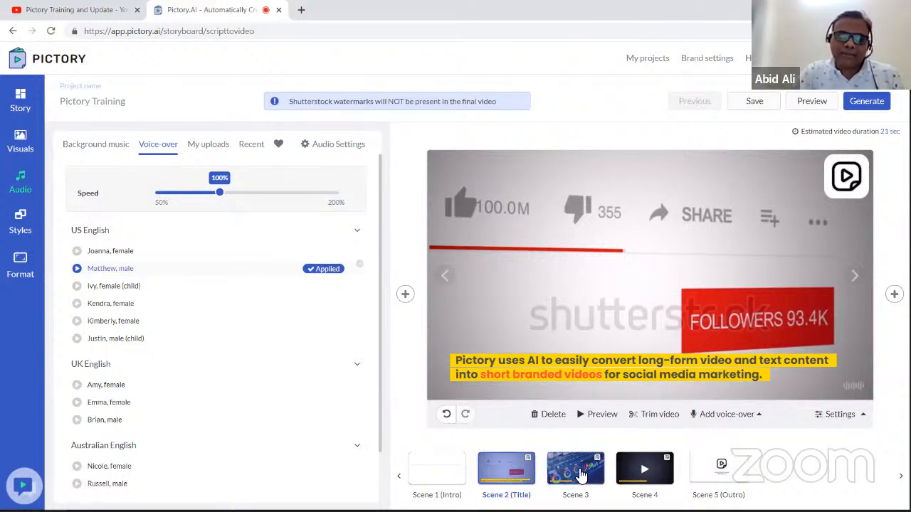
Step: Record a voice-over of about 11 seconds for the title scene with the default mic and apply it
{"action": "left_click", "coordinate": [715, 414]}
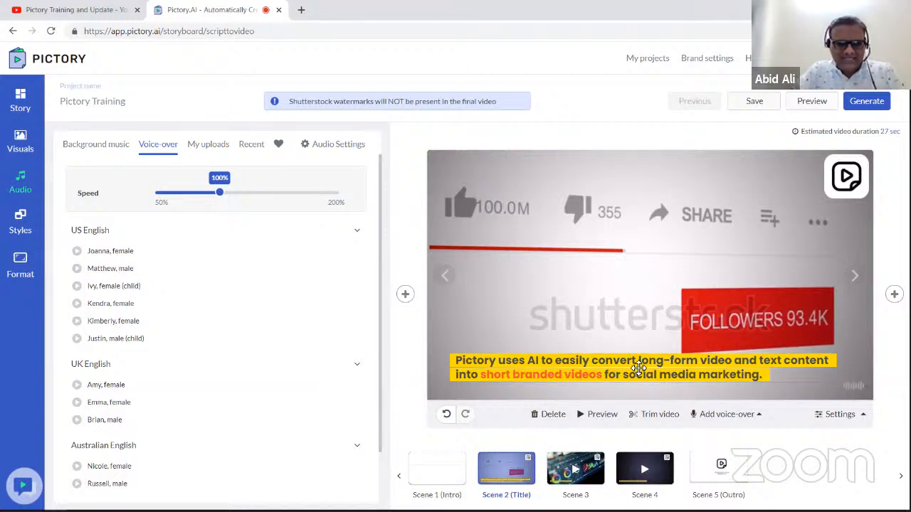
{"action": "left_click", "coordinate": [704, 414]}
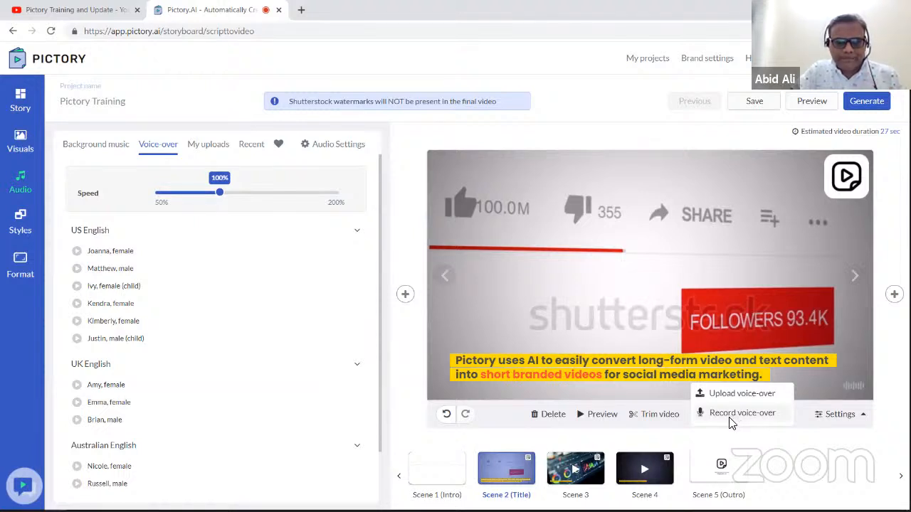
{"action": "left_click", "coordinate": [736, 420]}
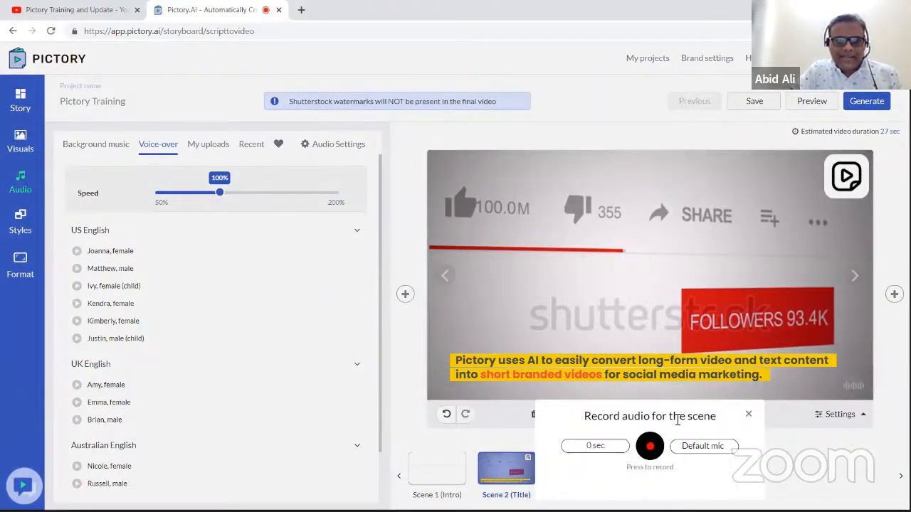
{"action": "left_click", "coordinate": [651, 448]}
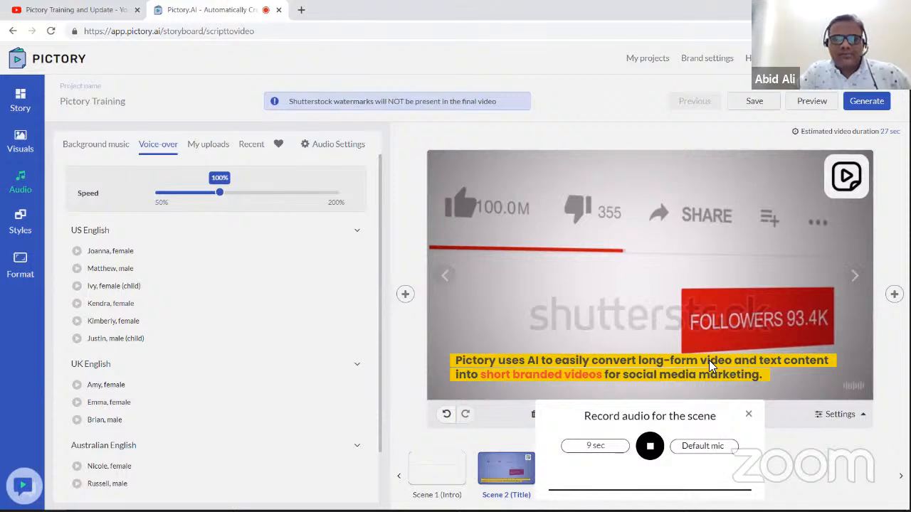
{"action": "left_click", "coordinate": [650, 447]}
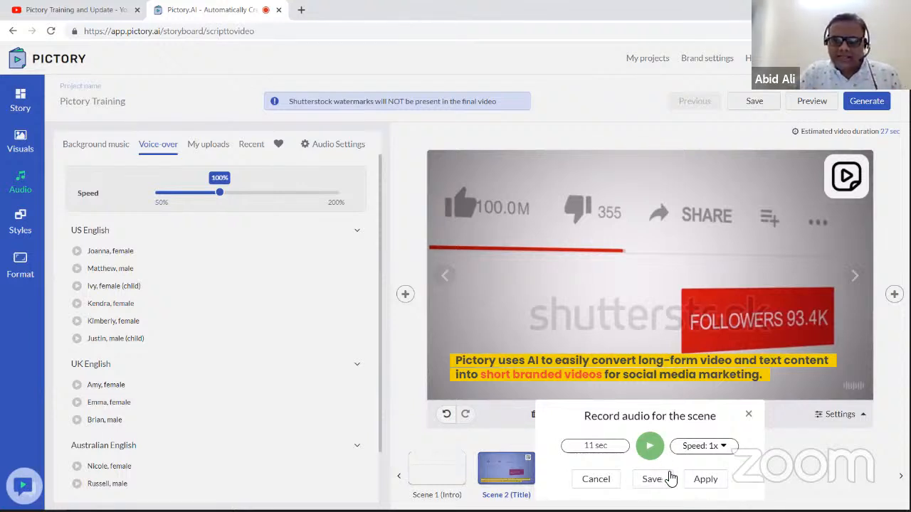
{"action": "left_click", "coordinate": [703, 487]}
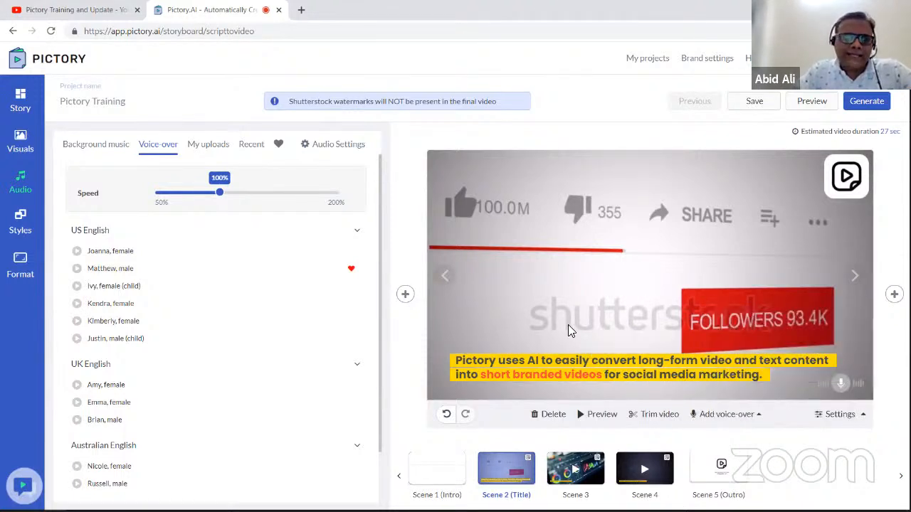
Step: Raise the background music volume to 100% in the audio settings
{"action": "mouse_move", "coordinate": [330, 260]}
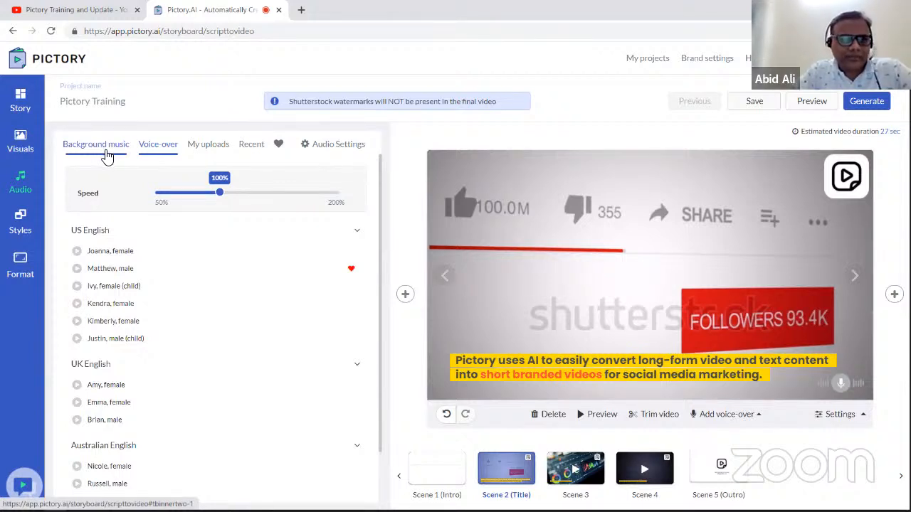
{"action": "left_click", "coordinate": [325, 146]}
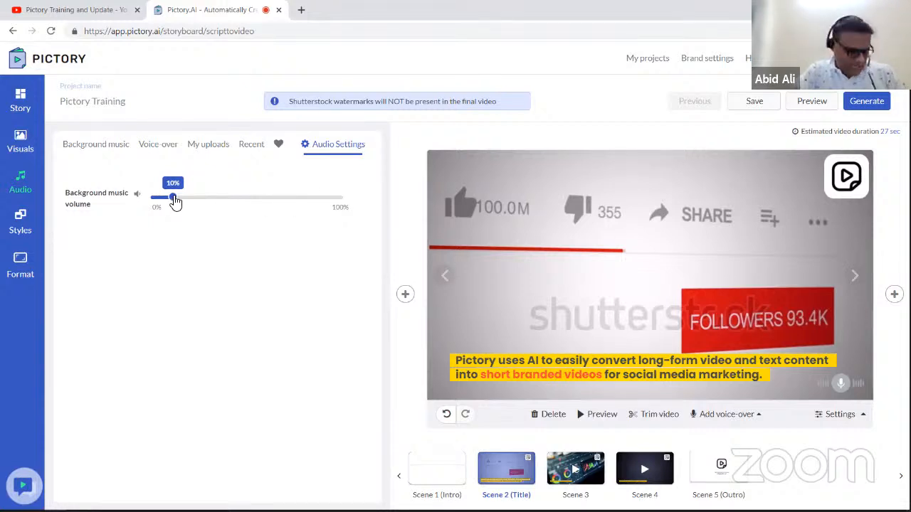
{"action": "left_click_drag", "start_coordinate": [177, 199], "coordinate": [379, 188]}
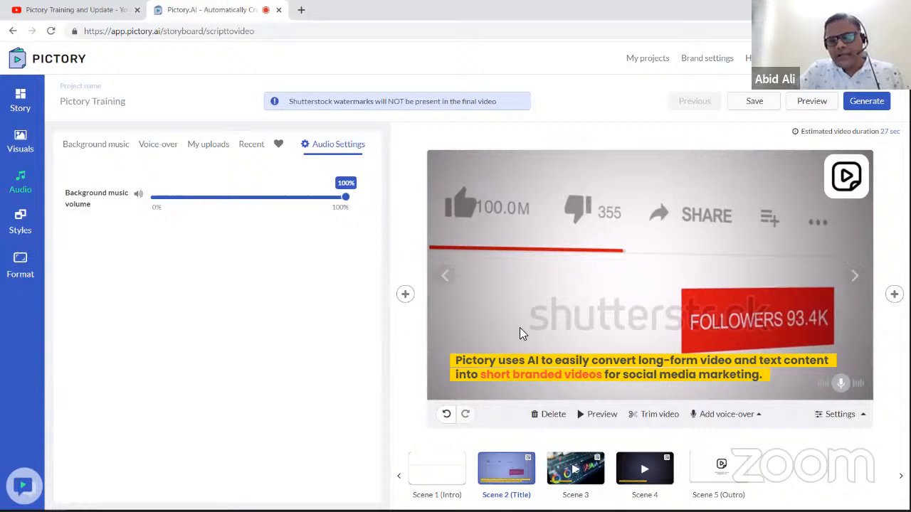
Step: Save the project from the title scene, then play the full video preview, pause it during Scene 4 and close it
{"action": "left_click", "coordinate": [640, 475]}
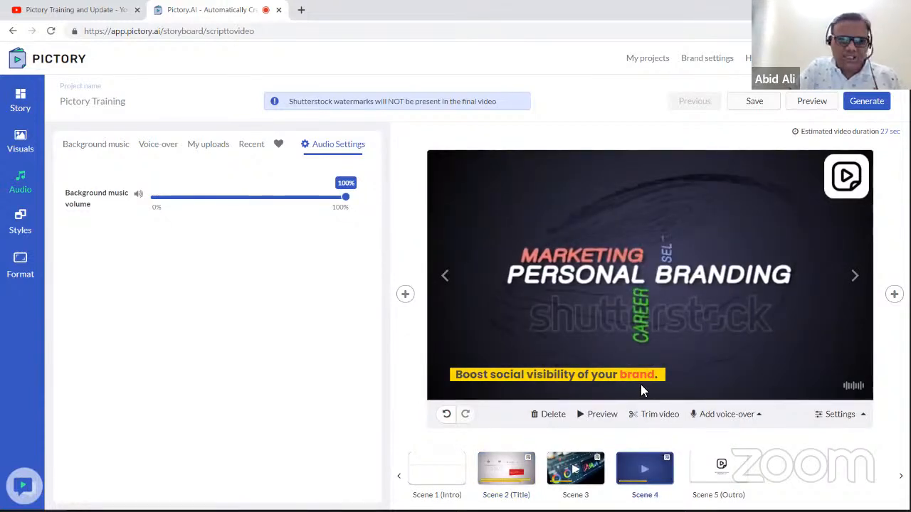
{"action": "left_click", "coordinate": [488, 478]}
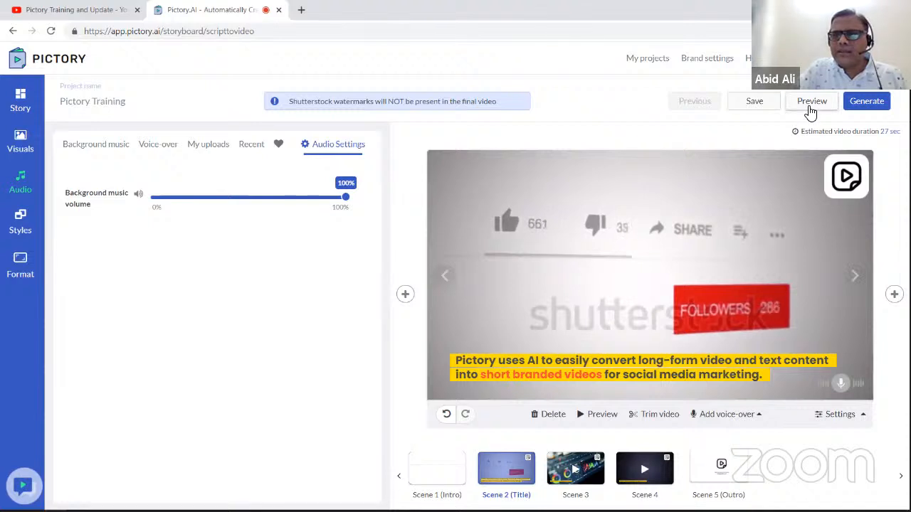
{"action": "left_click", "coordinate": [764, 105]}
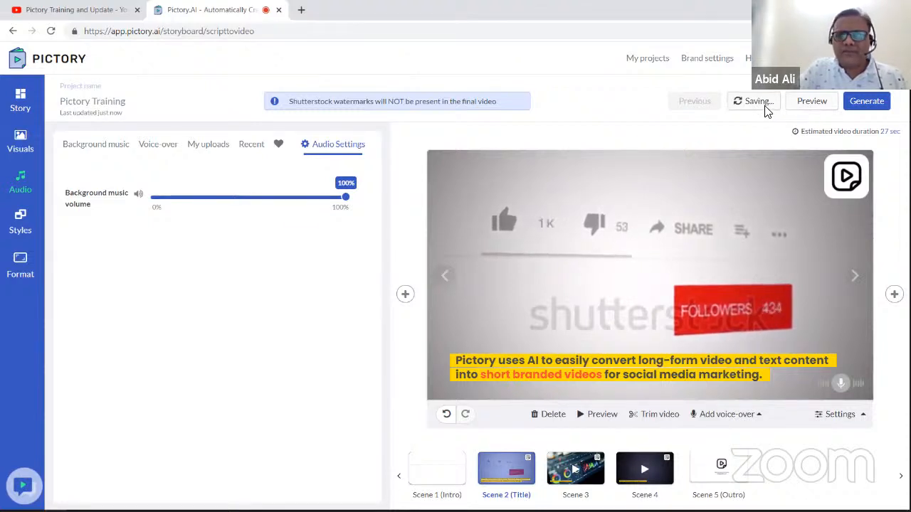
{"action": "left_click", "coordinate": [811, 102]}
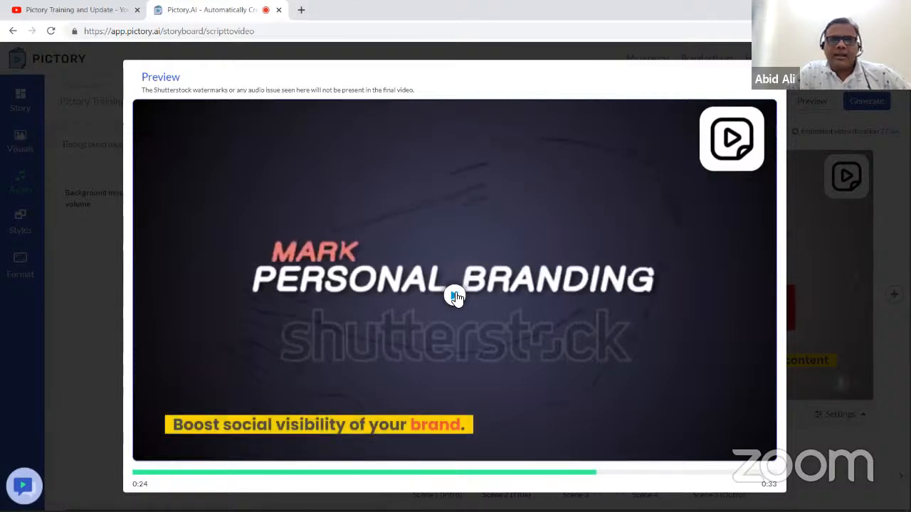
{"action": "left_click", "coordinate": [456, 296]}
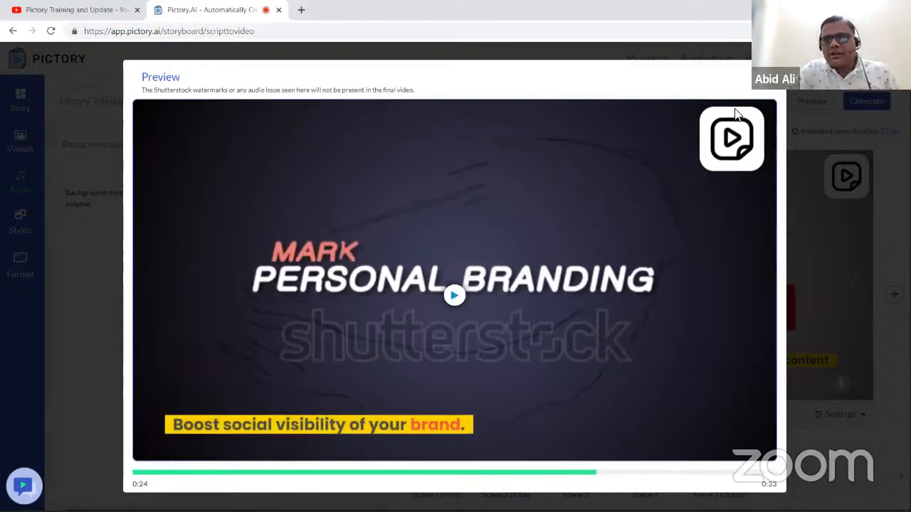
{"action": "key", "text": "Escape"}
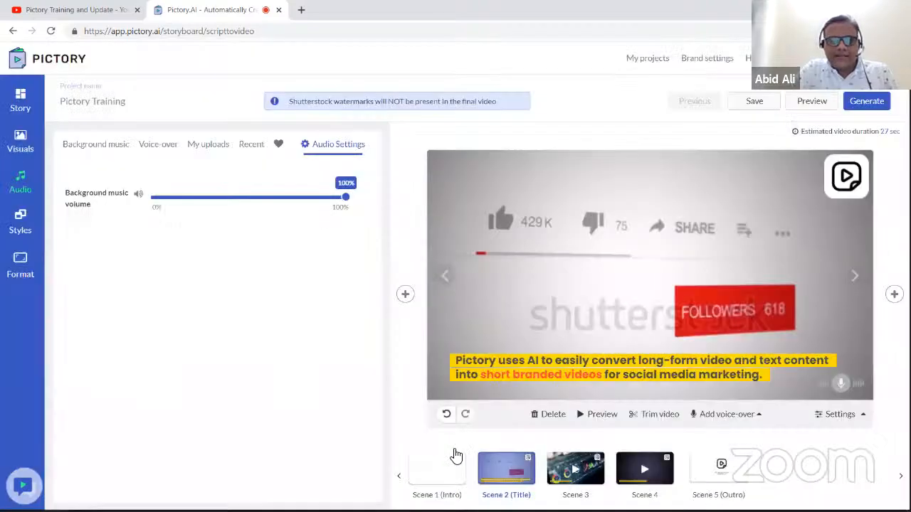
Step: Look through the intro scene, the title scene and Scene 4 of the storyboard
{"action": "left_click", "coordinate": [442, 480]}
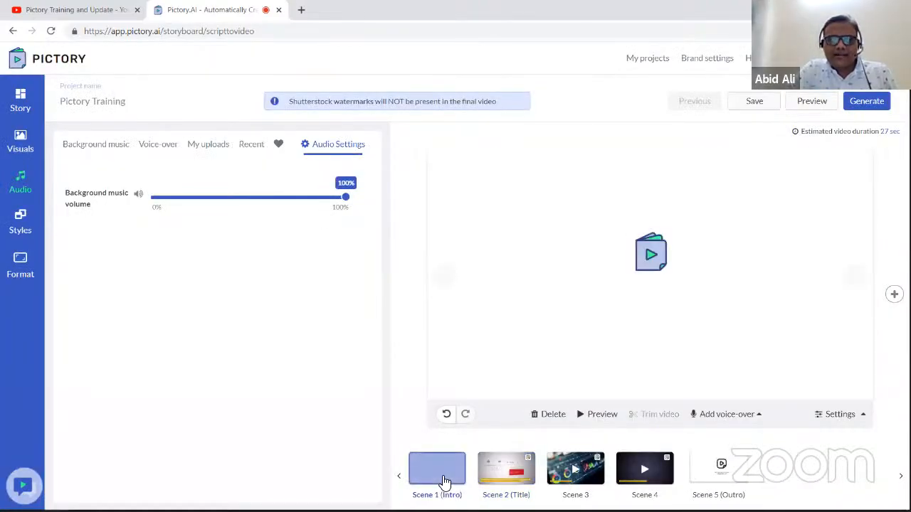
{"action": "left_click", "coordinate": [513, 481]}
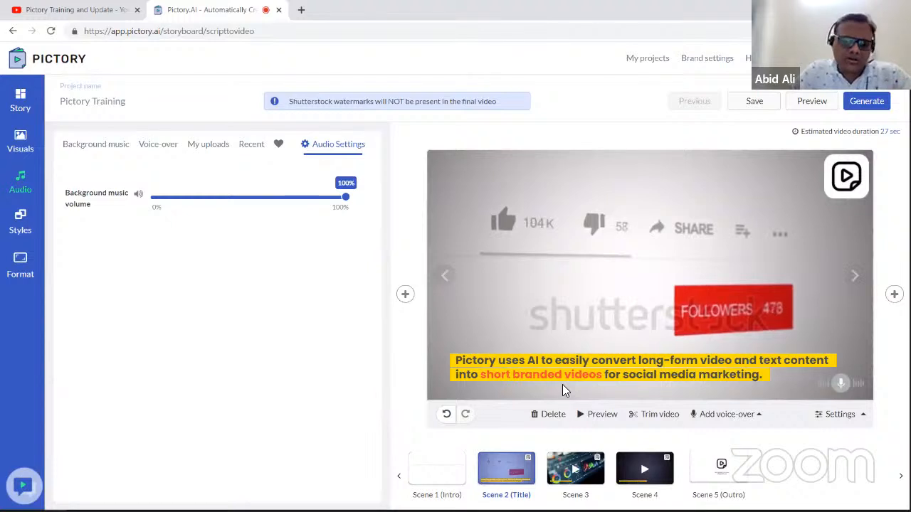
{"action": "left_click", "coordinate": [635, 476]}
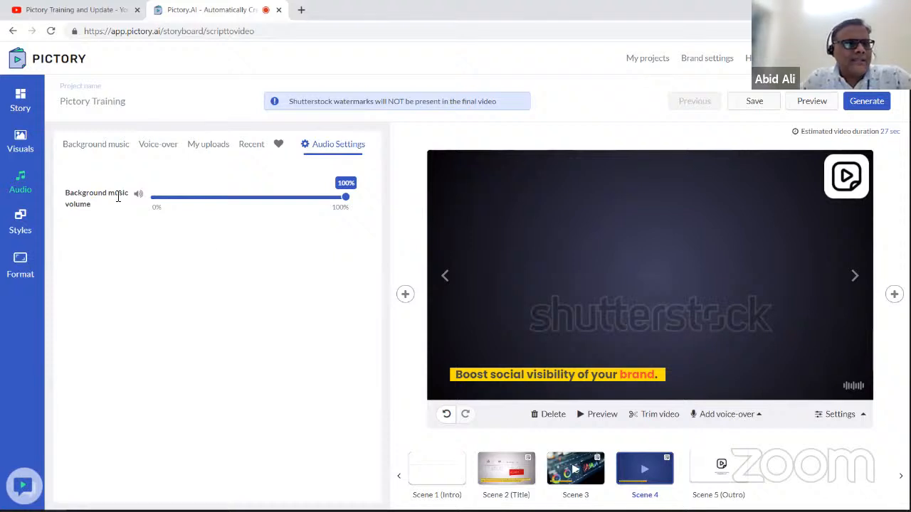
Step: Return to the home page, open the sample video for text-based editing and browse its transcription
{"action": "left_click", "coordinate": [73, 81]}
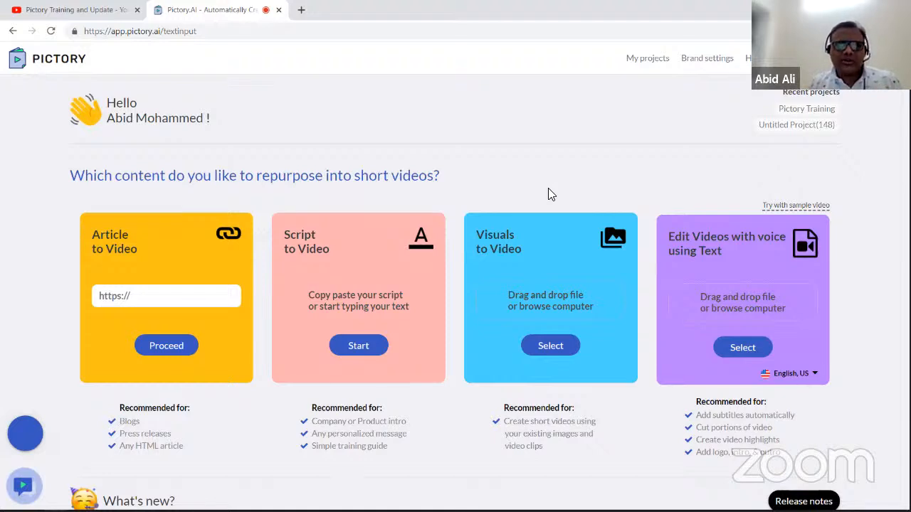
{"action": "left_click", "coordinate": [787, 206]}
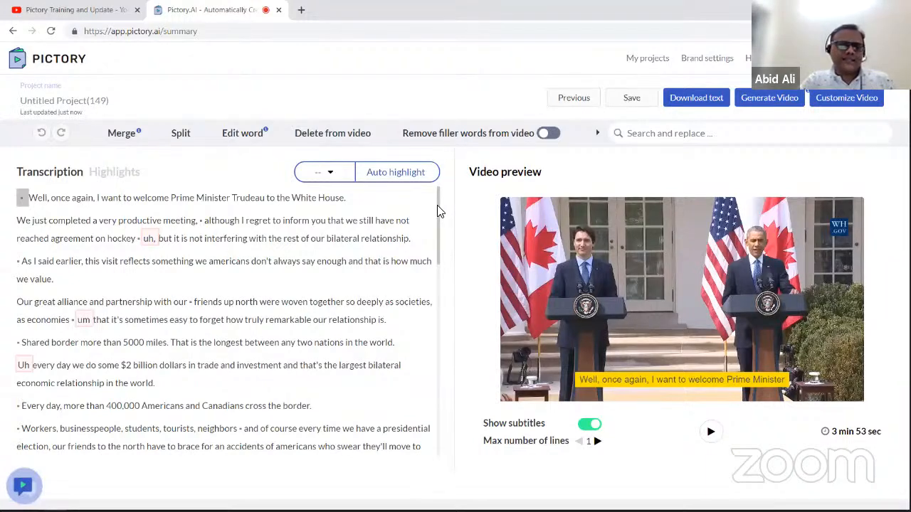
{"action": "scroll", "coordinate": [438, 253], "scroll_direction": "down", "scroll_amount": 1}
{"action": "scroll", "coordinate": [438, 256], "scroll_direction": "down", "scroll_amount": 2}
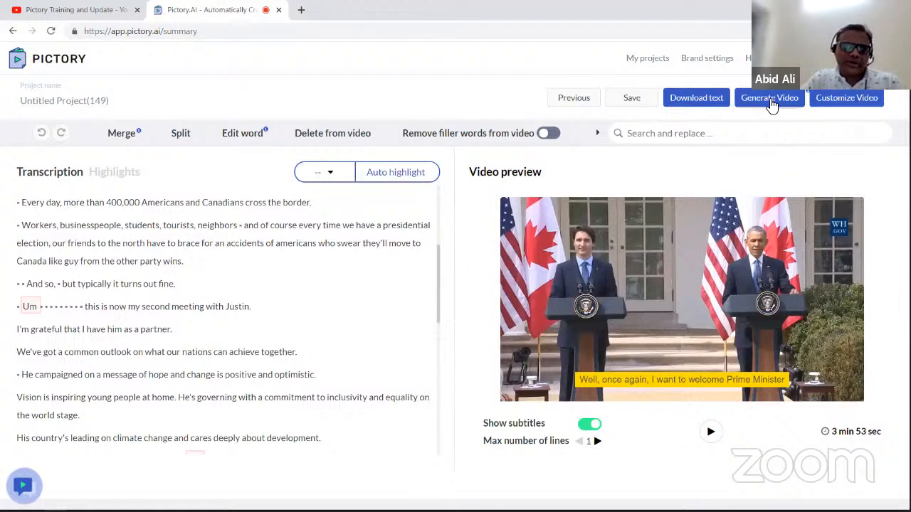
Step: Select the transcript passage from "Workers, businesspeople" to "turns out fine" to view its options, then clear the selection
{"action": "left_click_drag", "start_coordinate": [208, 277], "coordinate": [17, 225]}
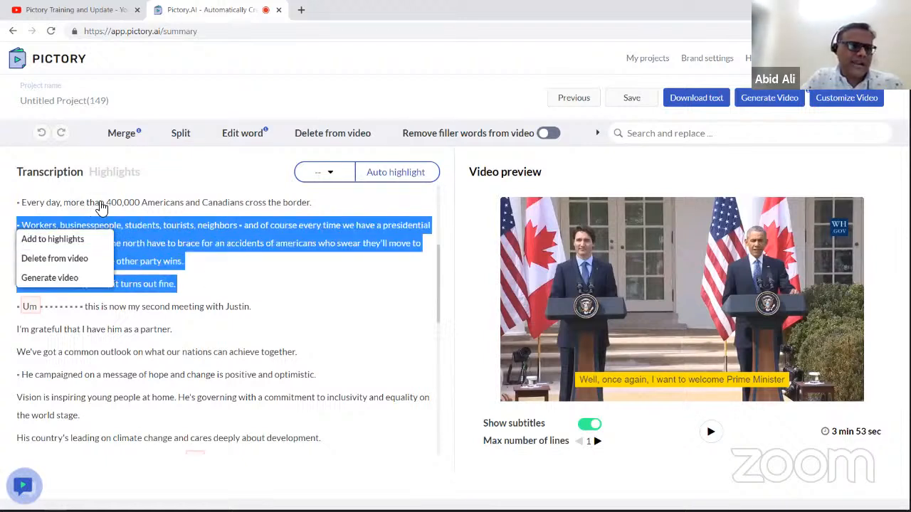
{"action": "left_click", "coordinate": [339, 305]}
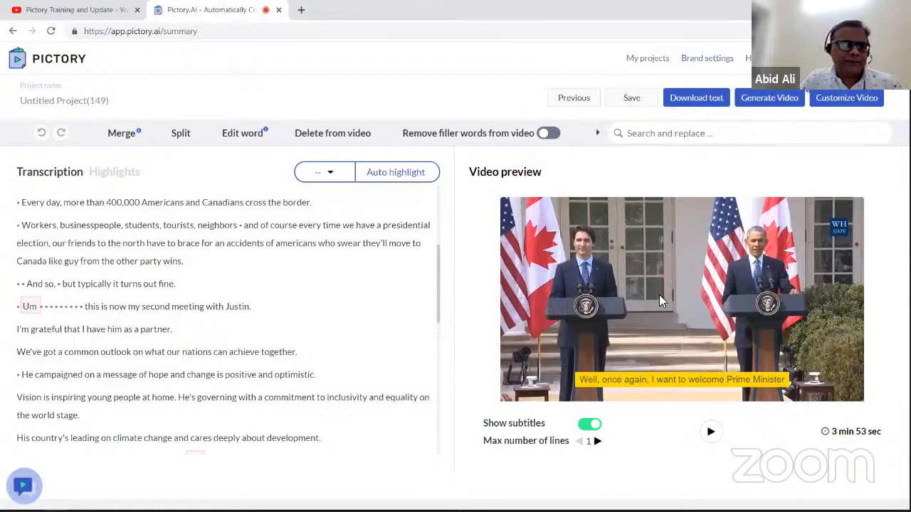
{"action": "left_click_drag", "start_coordinate": [438, 307], "coordinate": [443, 232]}
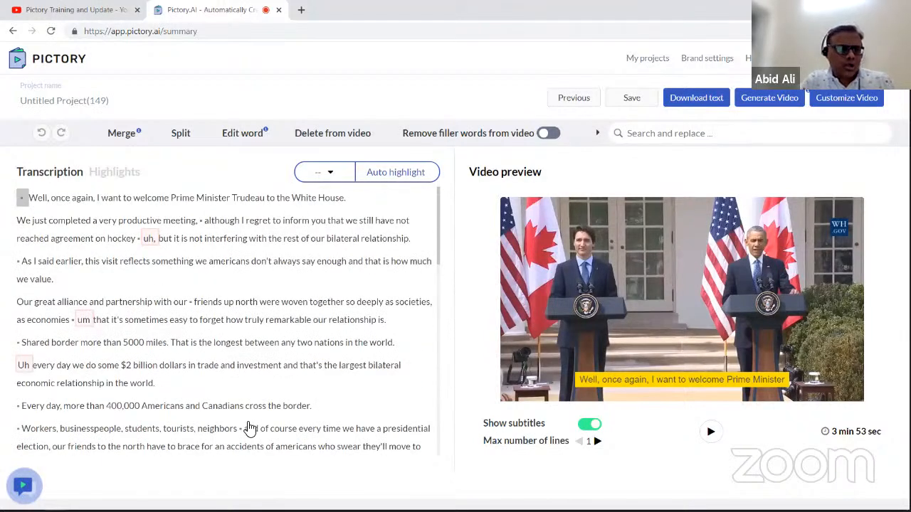
Step: Download the transcription in .txt format, check the file in Notepad and return to the Pictory home page
{"action": "left_click", "coordinate": [701, 103]}
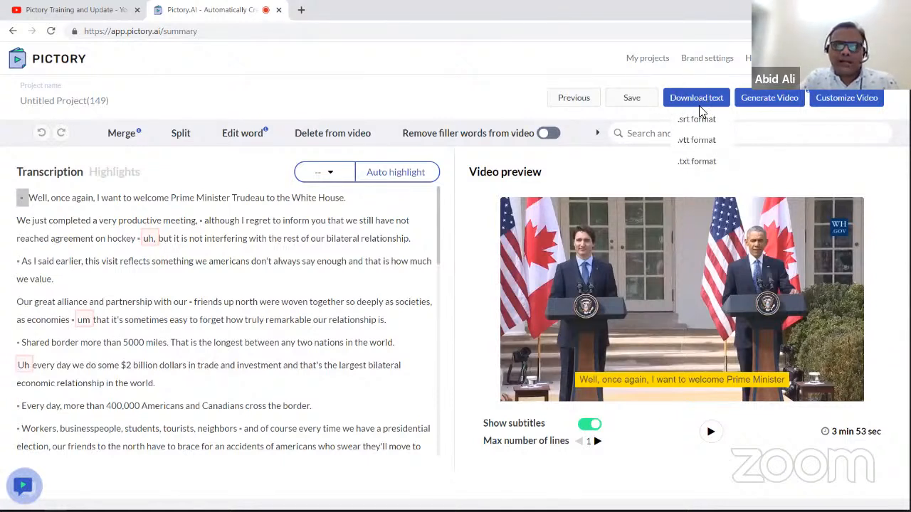
{"action": "mouse_move", "coordinate": [713, 101]}
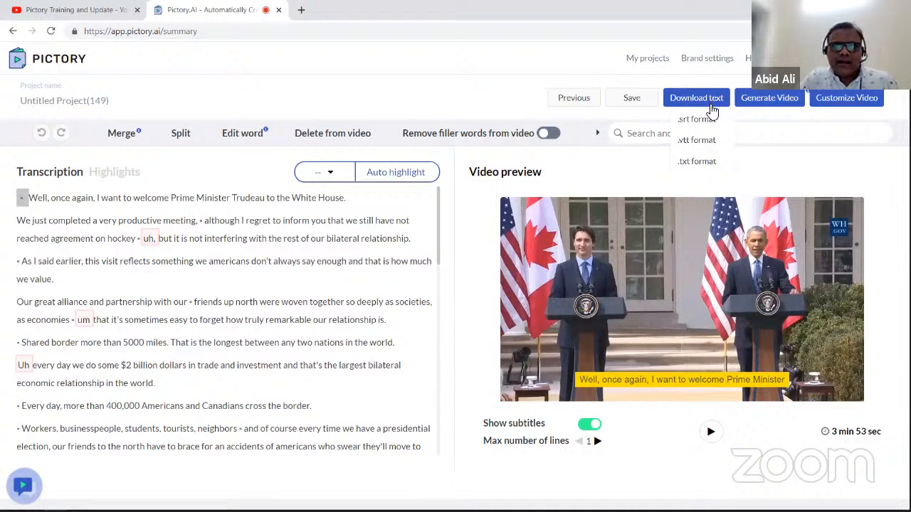
{"action": "left_click", "coordinate": [701, 164]}
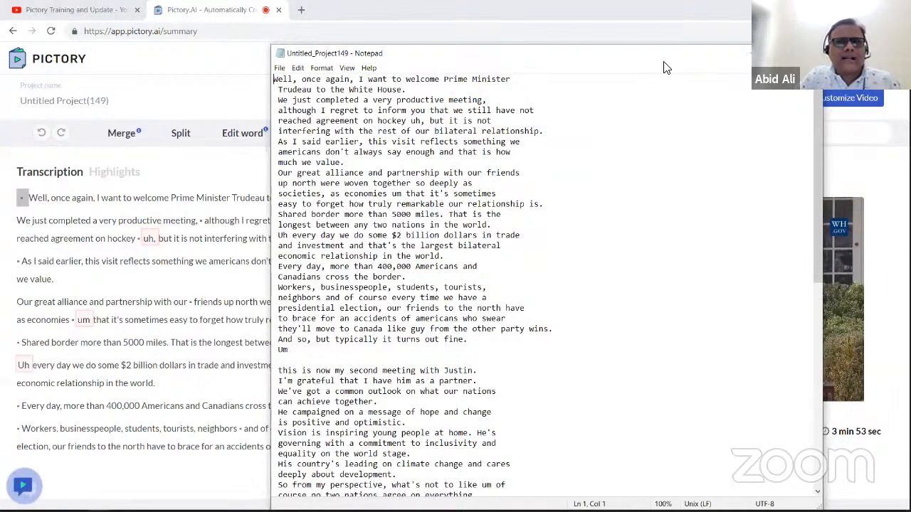
{"action": "left_click", "coordinate": [666, 63]}
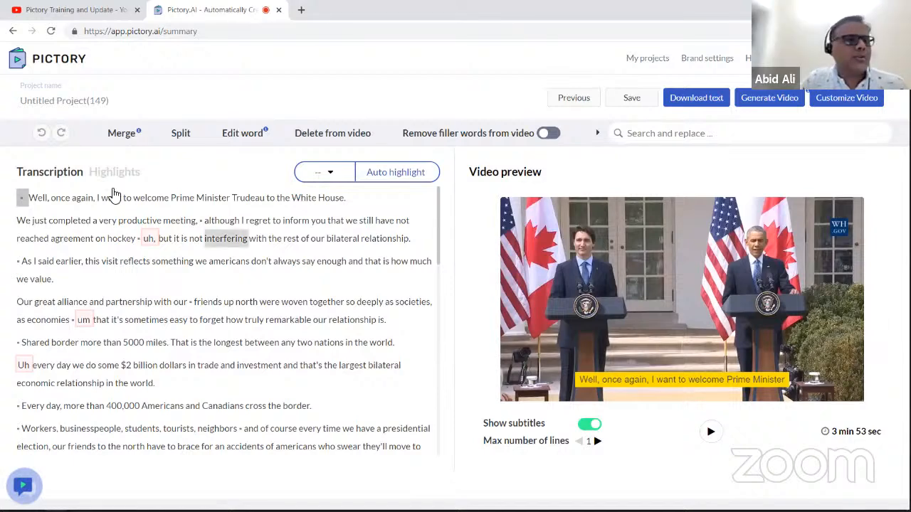
{"action": "left_click", "coordinate": [34, 84]}
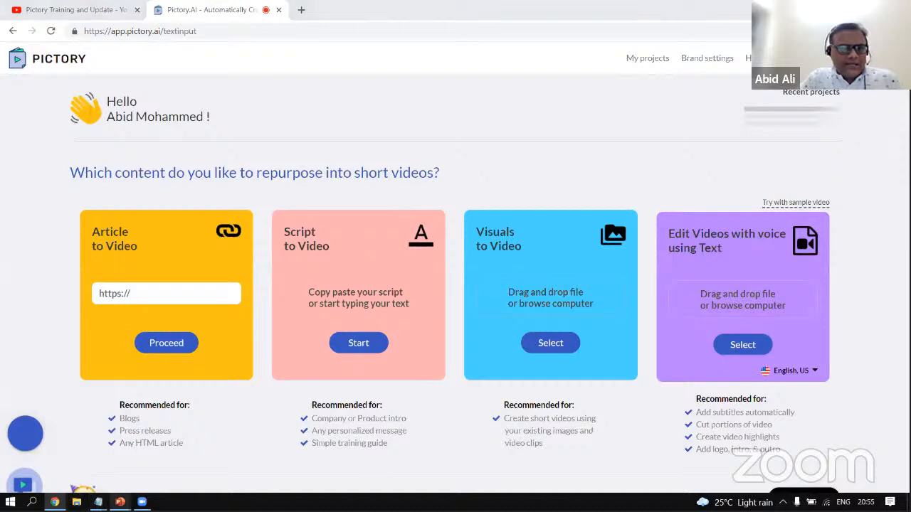
{"action": "mouse_move", "coordinate": [121, 502]}
{"action": "left_click", "coordinate": [172, 470]}
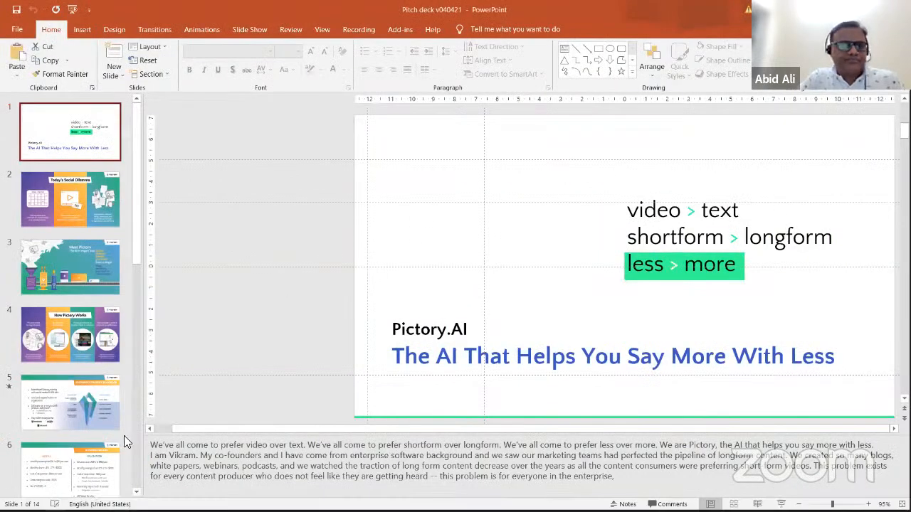
{"action": "key", "text": "alt+Tab"}
Step: Switch to the Training v083121 presentation in PowerPoint and go through the question slides from Q3 on hiding subtitles to Q5
{"action": "mouse_move", "coordinate": [120, 501]}
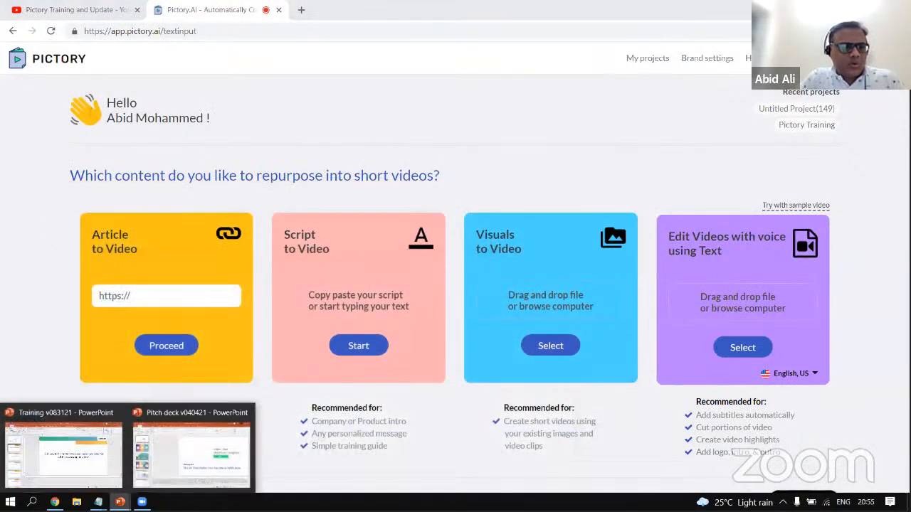
{"action": "left_click", "coordinate": [82, 468]}
{"action": "left_click", "coordinate": [57, 327]}
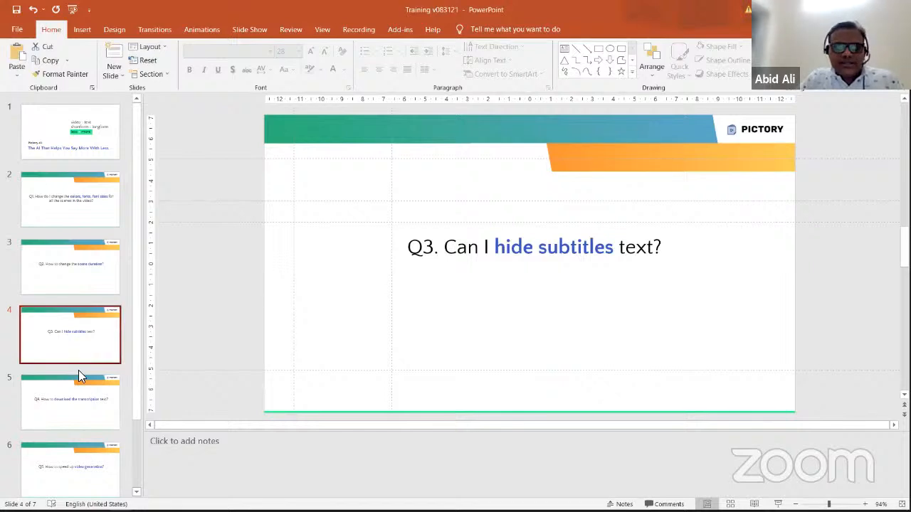
{"action": "left_click", "coordinate": [76, 410]}
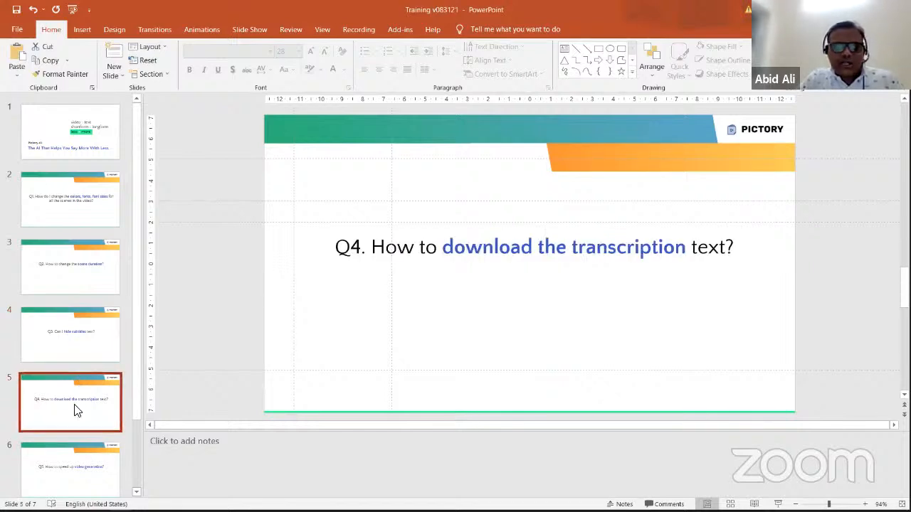
{"action": "left_click", "coordinate": [81, 479]}
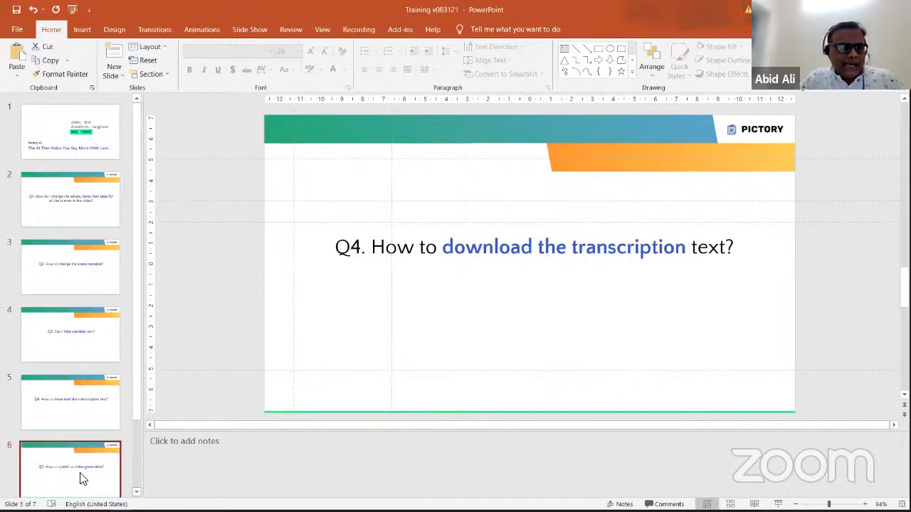
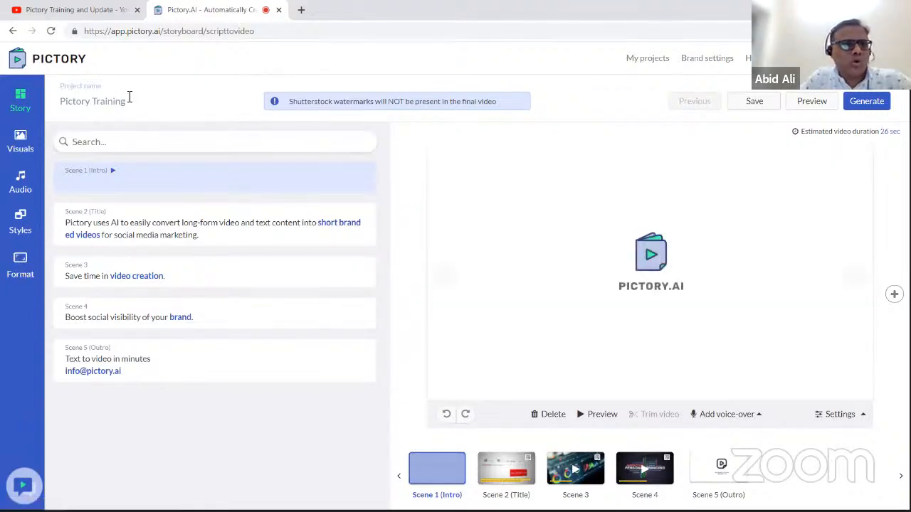
Step: Open the Pictory Training project's format settings, turn on optimizing the generated video for size, and turn it off again
{"action": "left_click", "coordinate": [20, 264]}
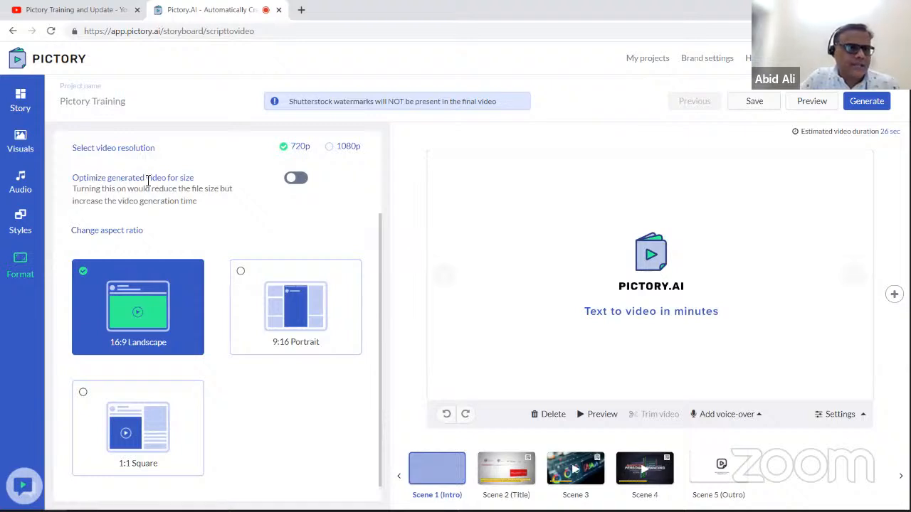
{"action": "left_click", "coordinate": [306, 185]}
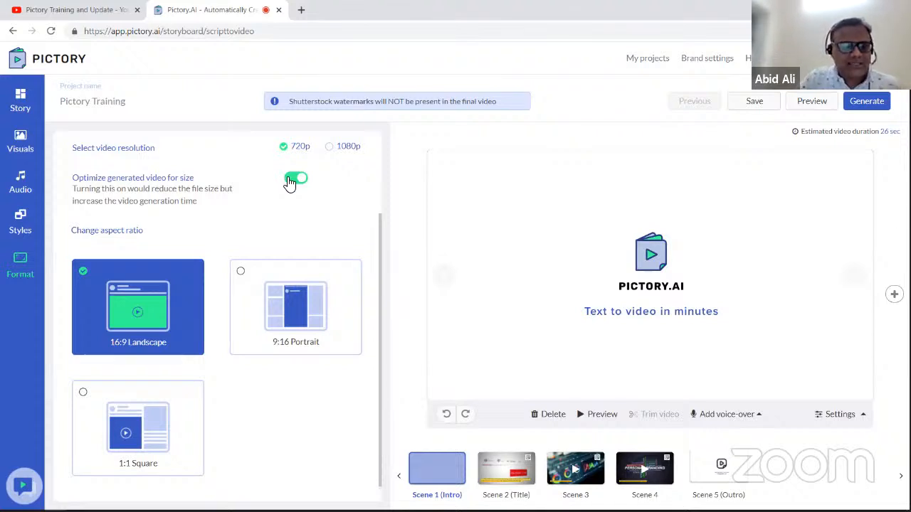
{"action": "left_click", "coordinate": [290, 183]}
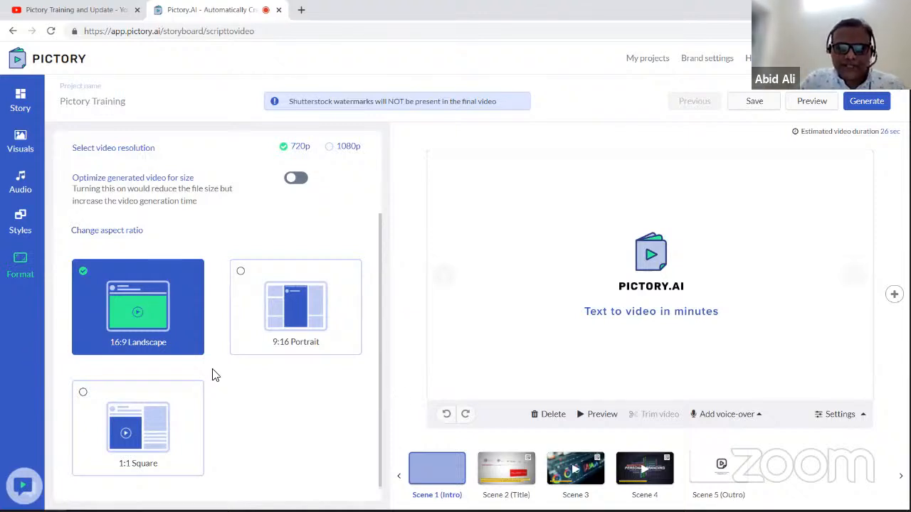
Step: Select Scene 2 (Title), generate the Pictory Training project as a video and minimize the generation progress window
{"action": "left_click", "coordinate": [503, 480]}
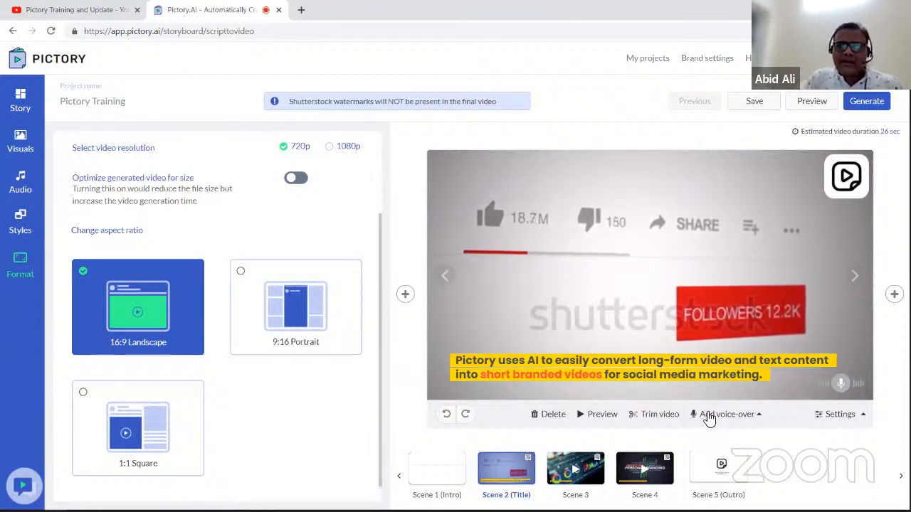
{"action": "left_click", "coordinate": [866, 101]}
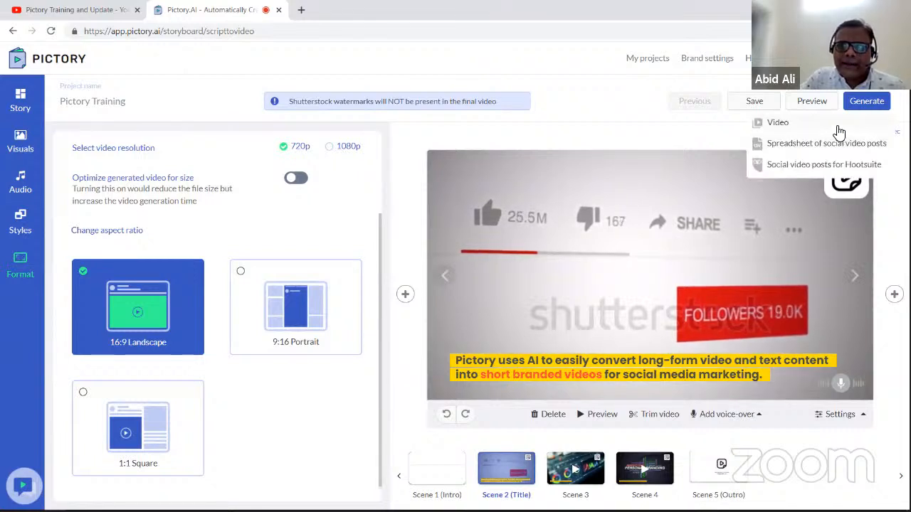
{"action": "left_click", "coordinate": [760, 121]}
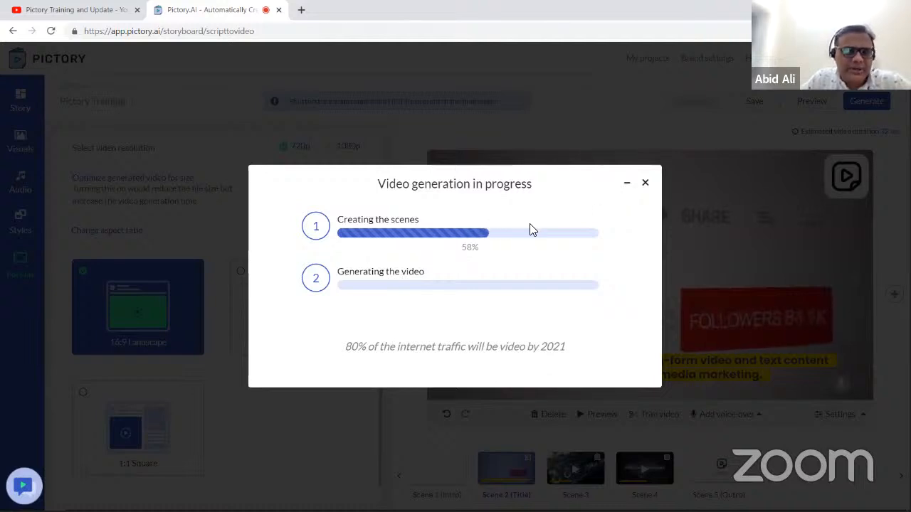
{"action": "left_click", "coordinate": [627, 188]}
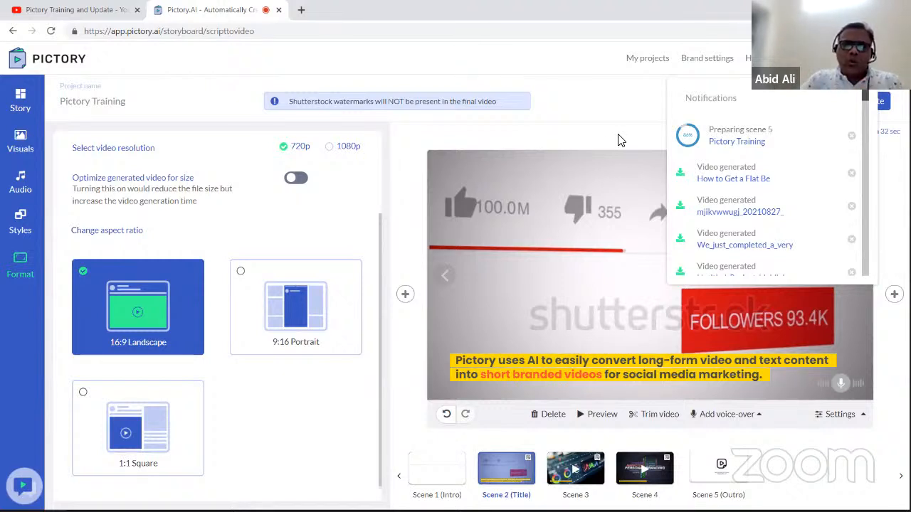
Step: Return to the home page and start an Article to Video project from the saved corestack.io blog link on conquering cloud security challenges
{"action": "left_click", "coordinate": [43, 83]}
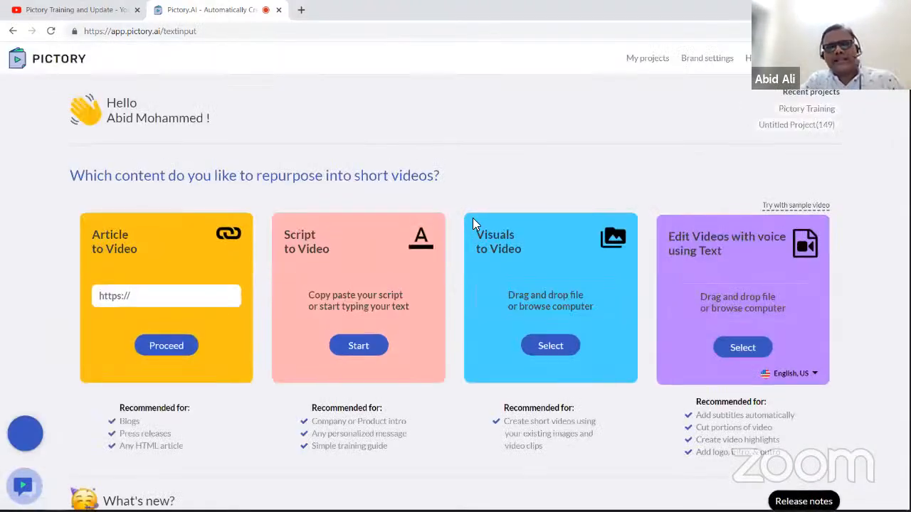
{"action": "left_click", "coordinate": [223, 298]}
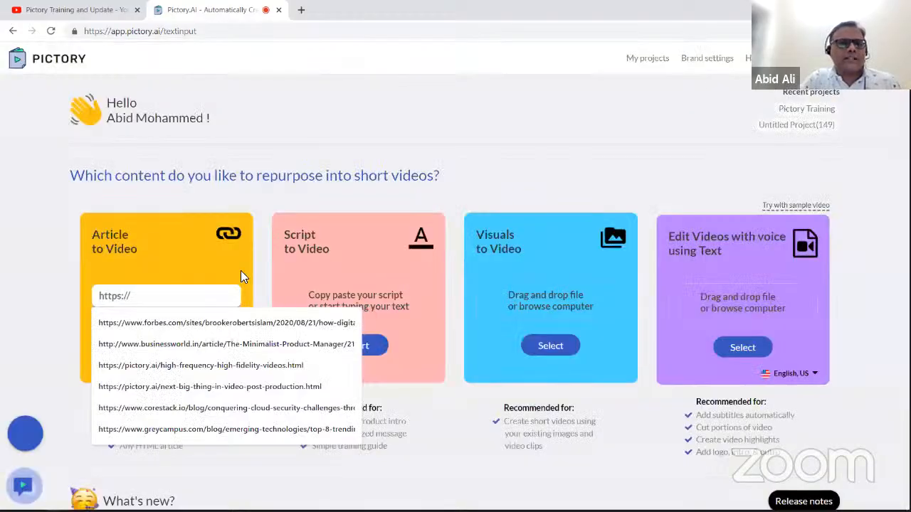
{"action": "left_click", "coordinate": [220, 299]}
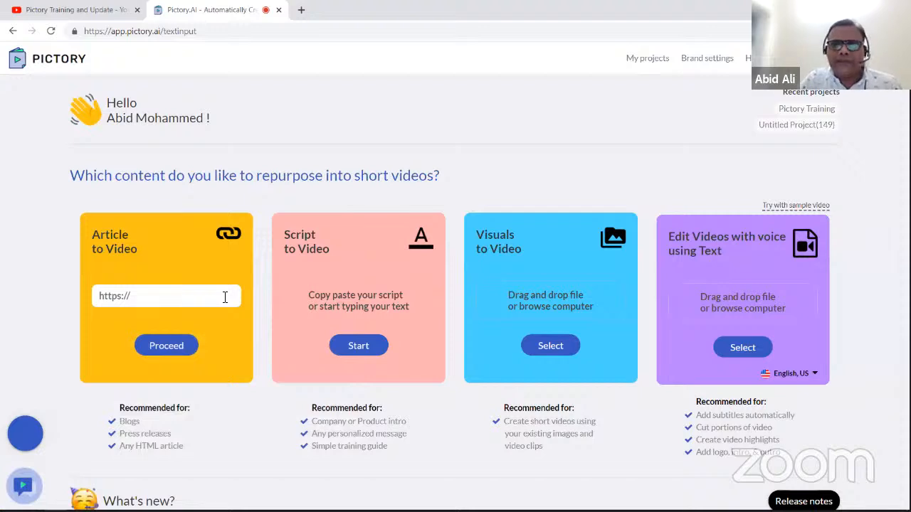
{"action": "left_click", "coordinate": [224, 298]}
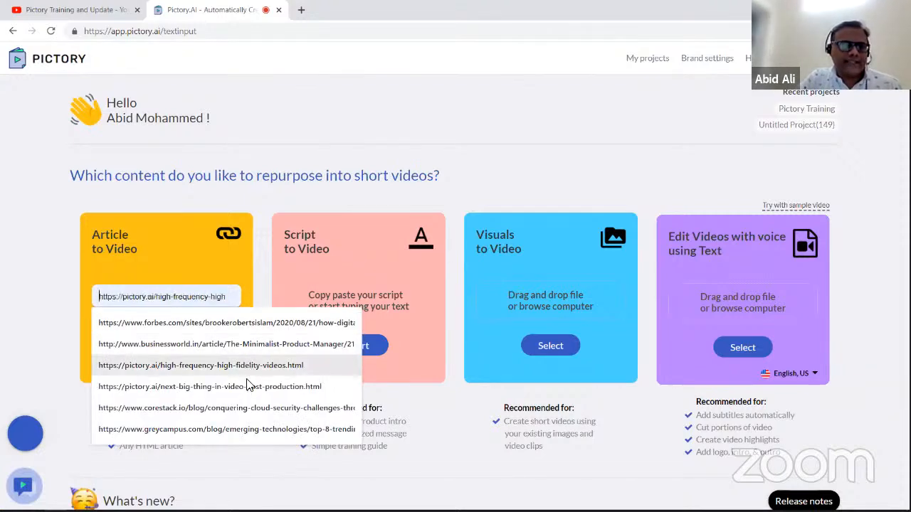
{"action": "left_click", "coordinate": [228, 408]}
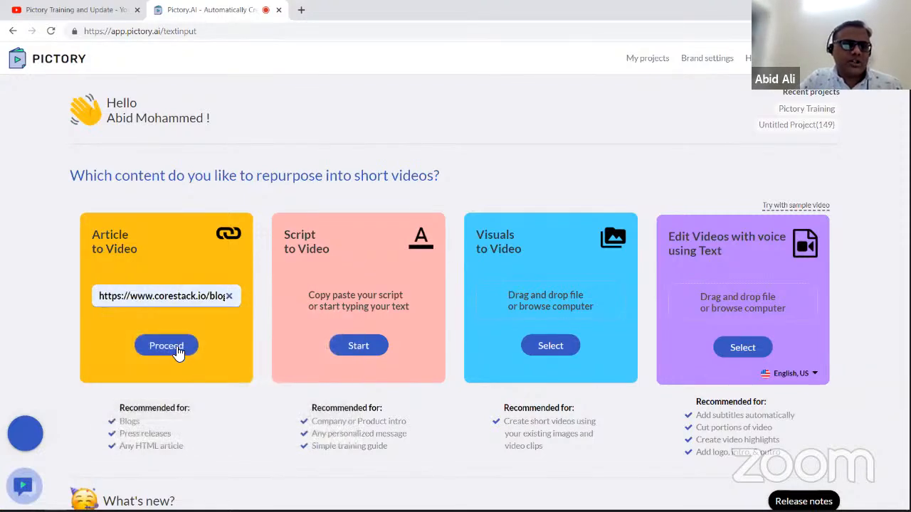
{"action": "left_click", "coordinate": [170, 349]}
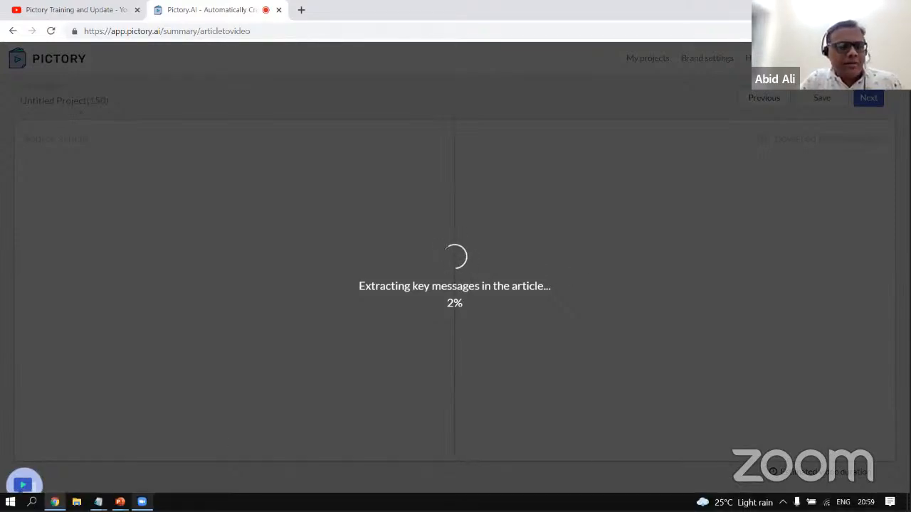
Step: Switch to the Training v083121 presentation in PowerPoint and show the Q4 slide on downloading the transcription text
{"action": "left_click", "coordinate": [120, 503]}
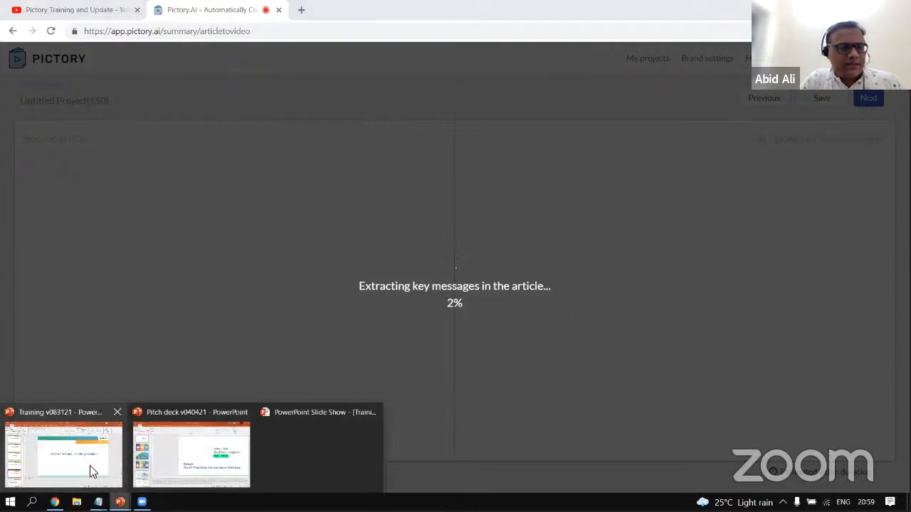
{"action": "left_click", "coordinate": [88, 466]}
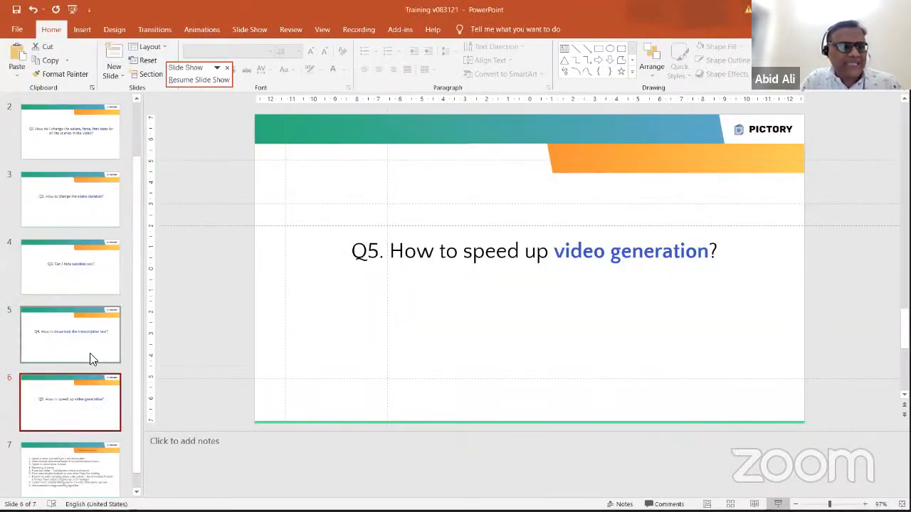
{"action": "left_click", "coordinate": [88, 357]}
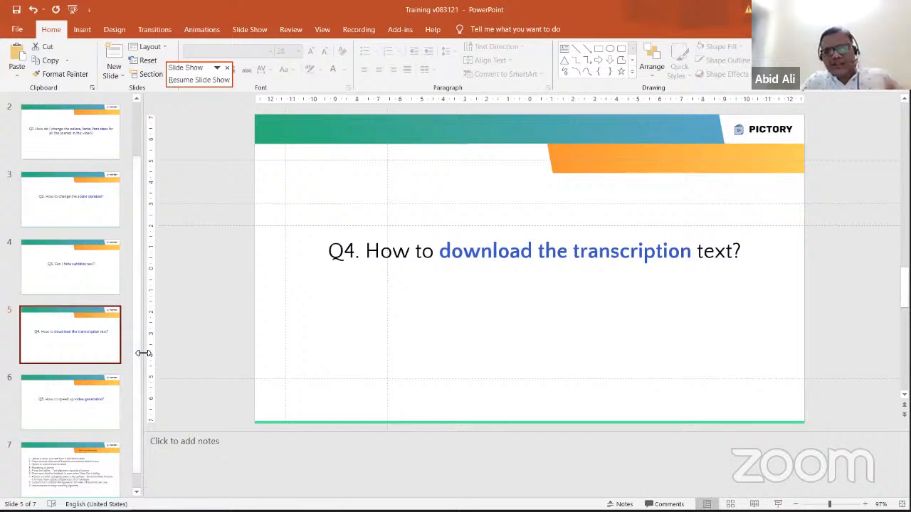